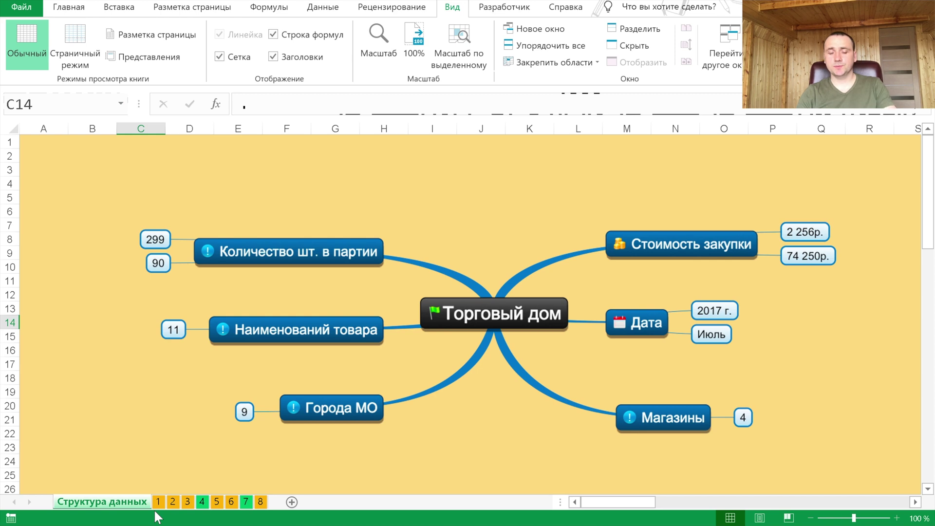
# Step: Switch to task sheet 1, zoom out to 80%, and select a cell in the sales table
pyautogui.click(158, 502)
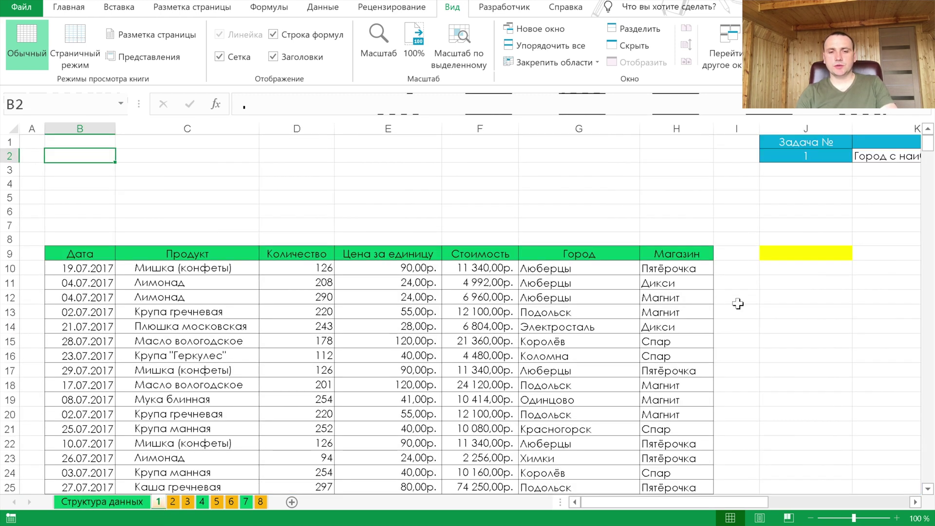
pyautogui.click(811, 518)
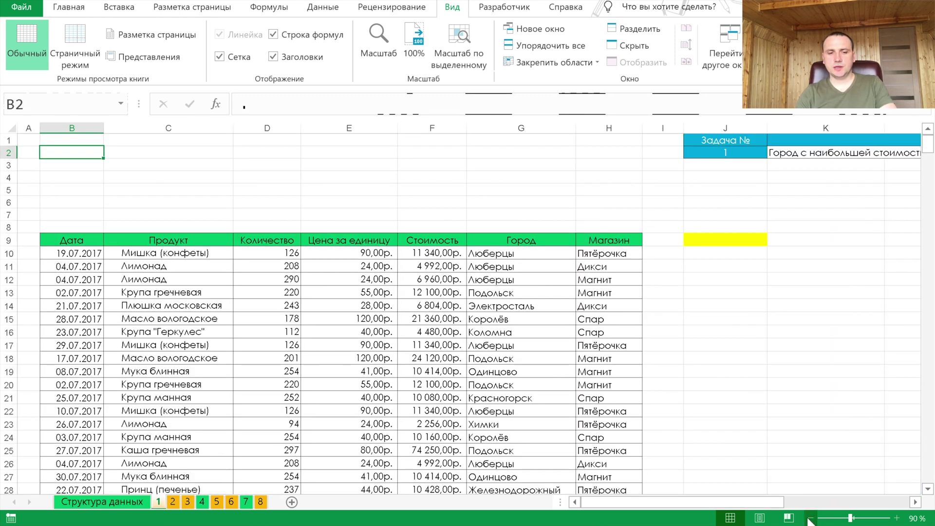
pyautogui.click(811, 518)
pyautogui.click(331, 283)
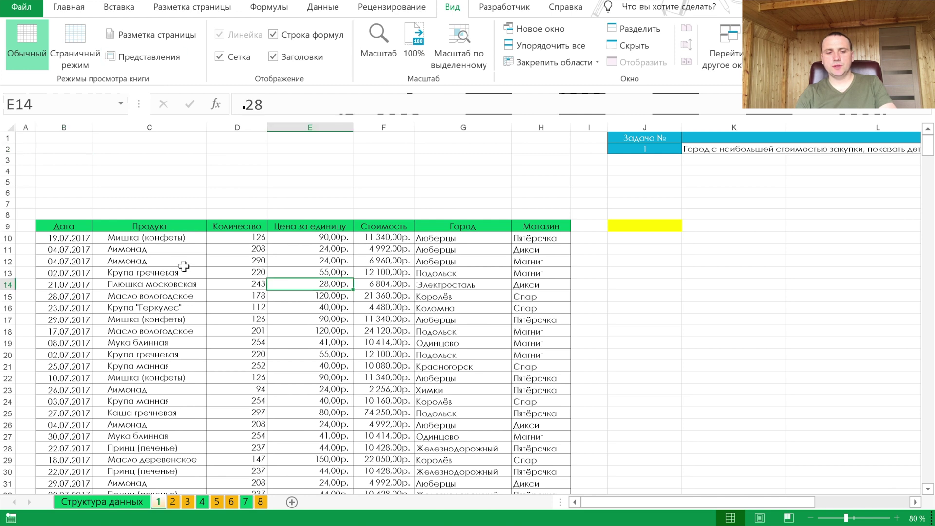
pyautogui.click(114, 9)
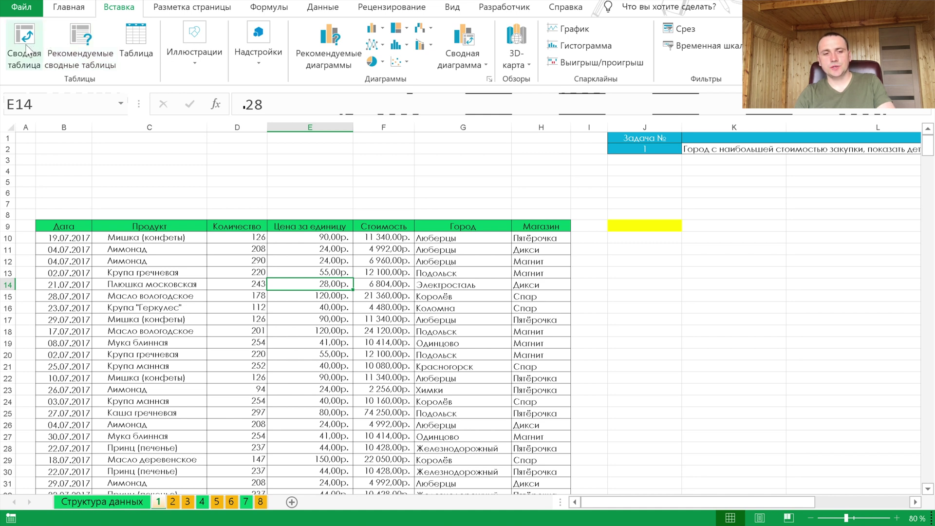
# Step: Insert a pivot table of the sales data at J9 and stack the field list above the areas
pyautogui.click(25, 43)
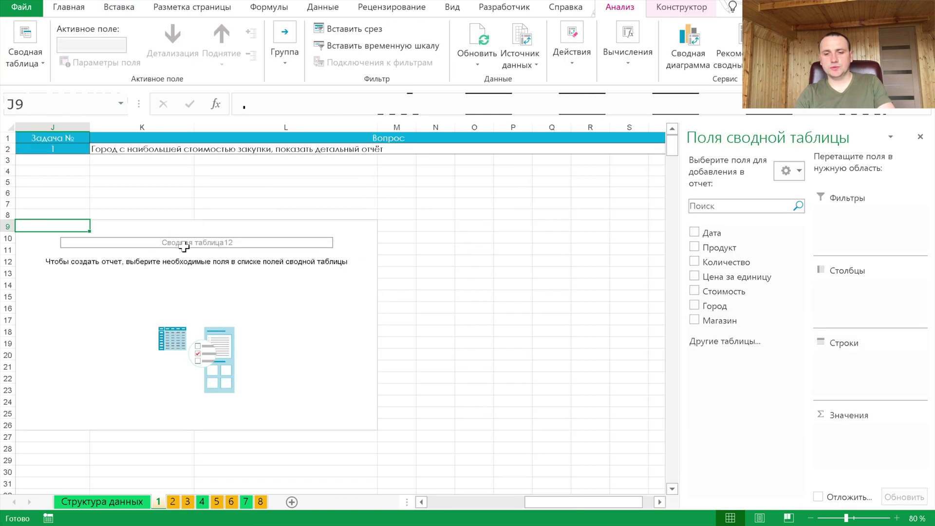
pyautogui.click(140, 243)
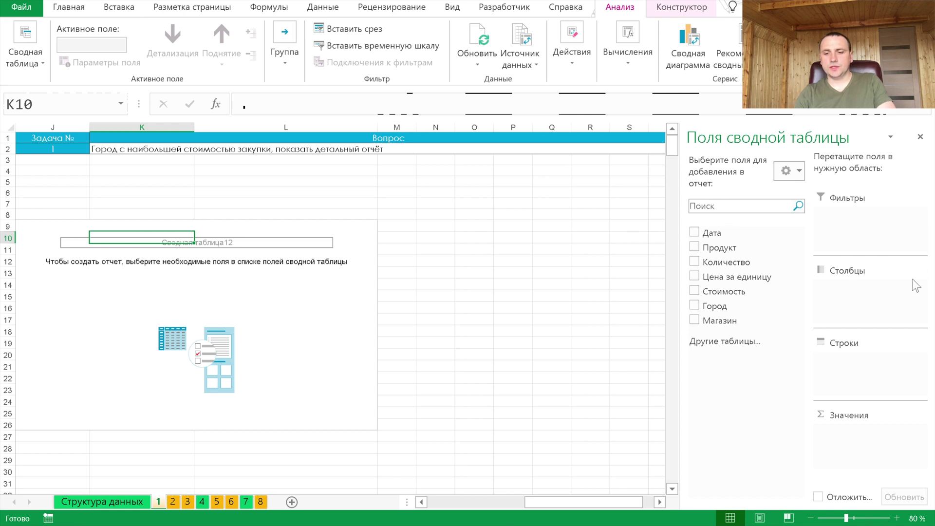
pyautogui.click(802, 170)
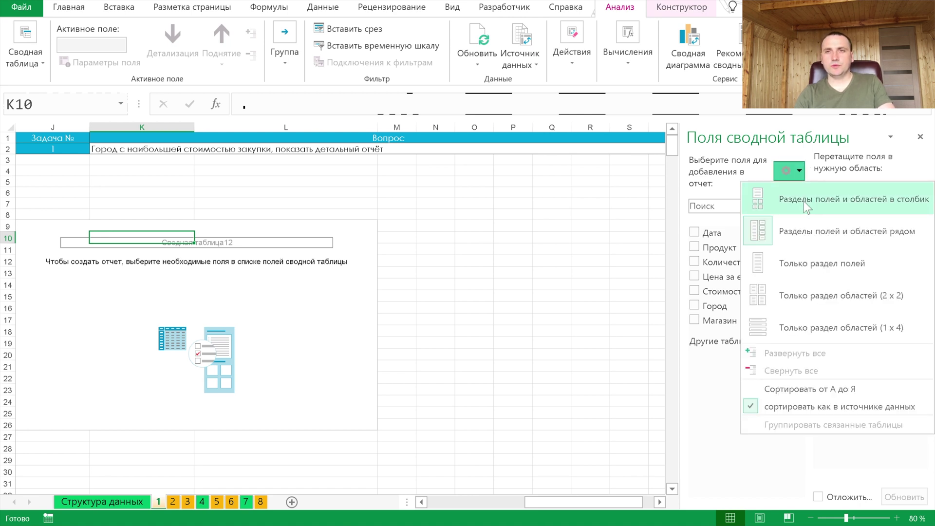
pyautogui.click(803, 201)
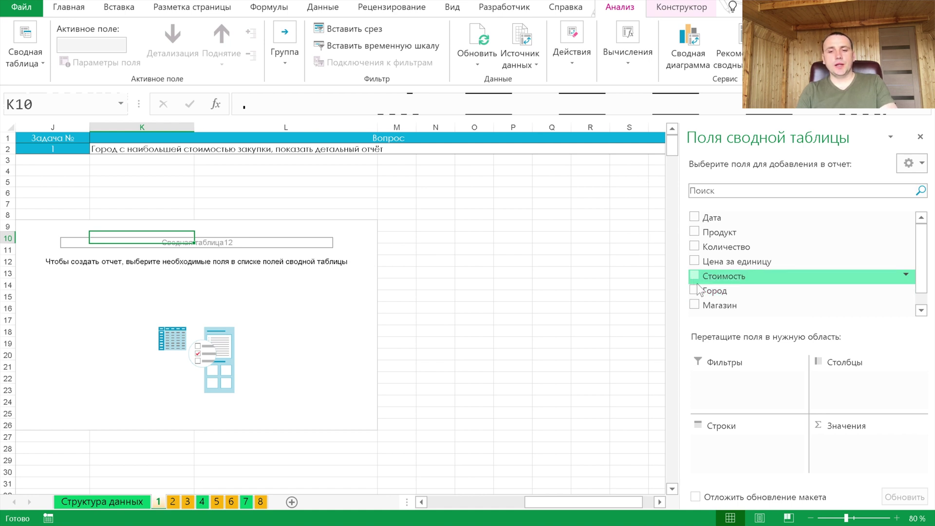
pyautogui.press('Up')
pyautogui.press('Left')
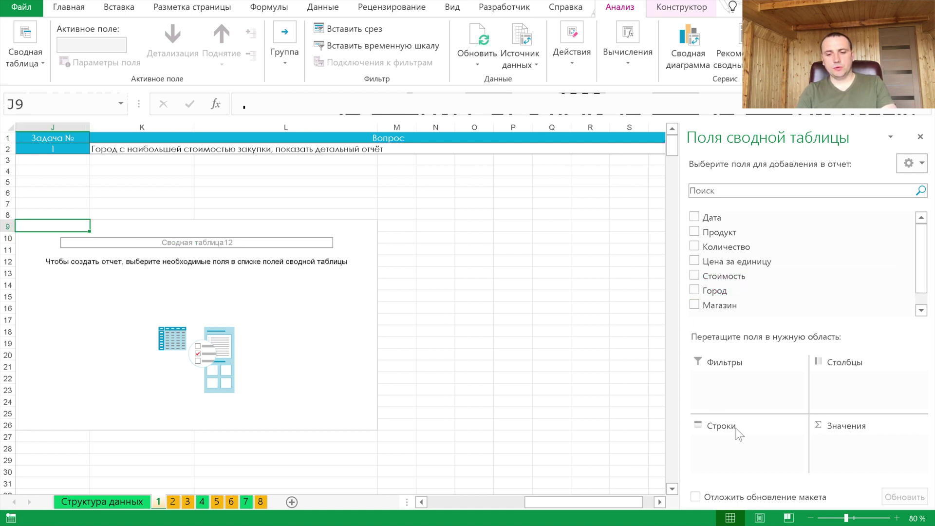
# Step: Sum Стоимость by Город, sort descending so Подольск leads at 1768190, and drill into its total
pyautogui.moveTo(724, 290); pyautogui.dragTo(738, 441)
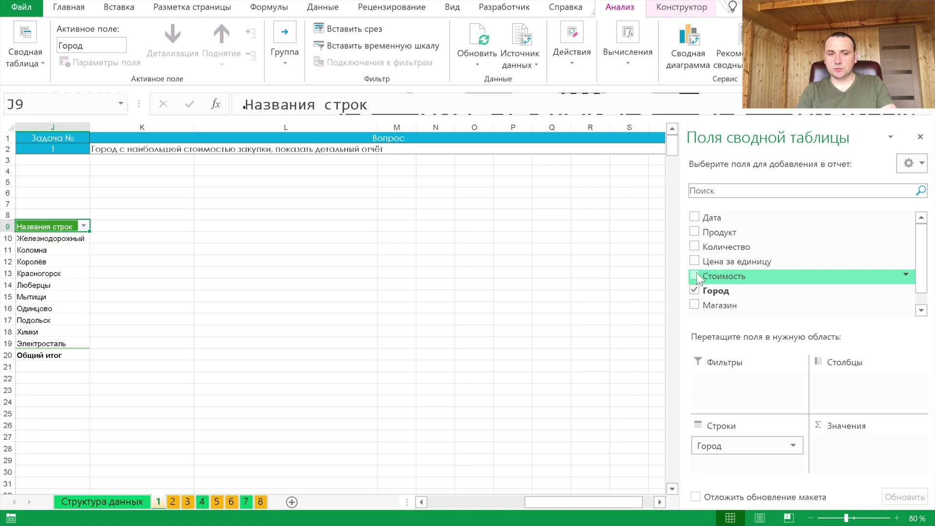
pyautogui.click(695, 275)
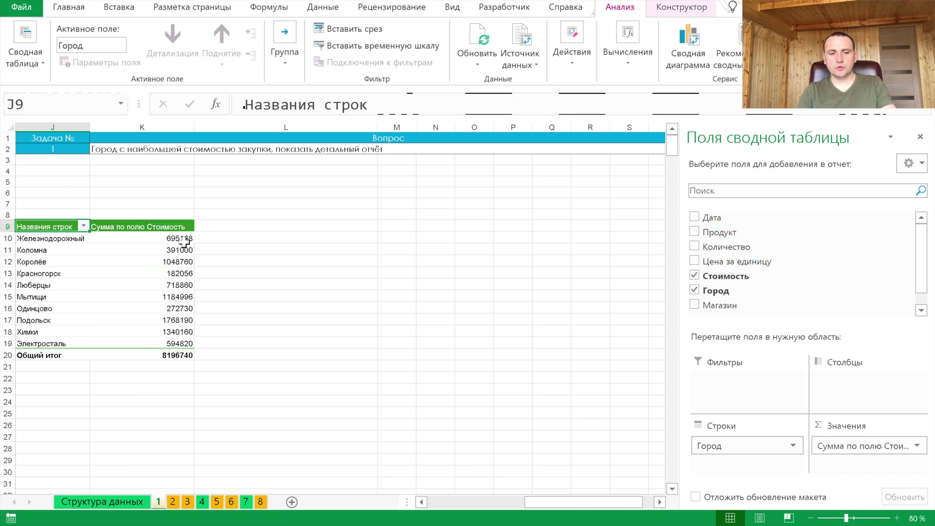
pyautogui.click(168, 238)
pyautogui.rightClick(167, 238)
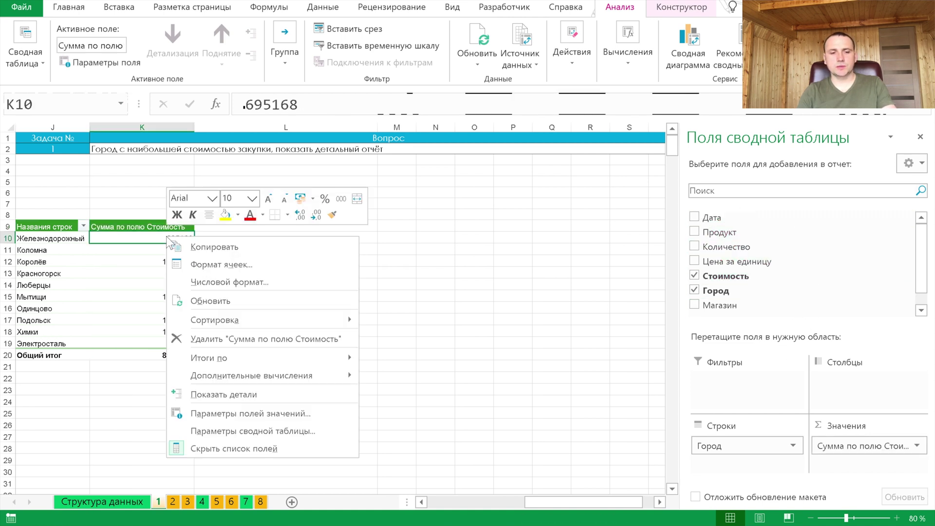
pyautogui.moveTo(215, 320)
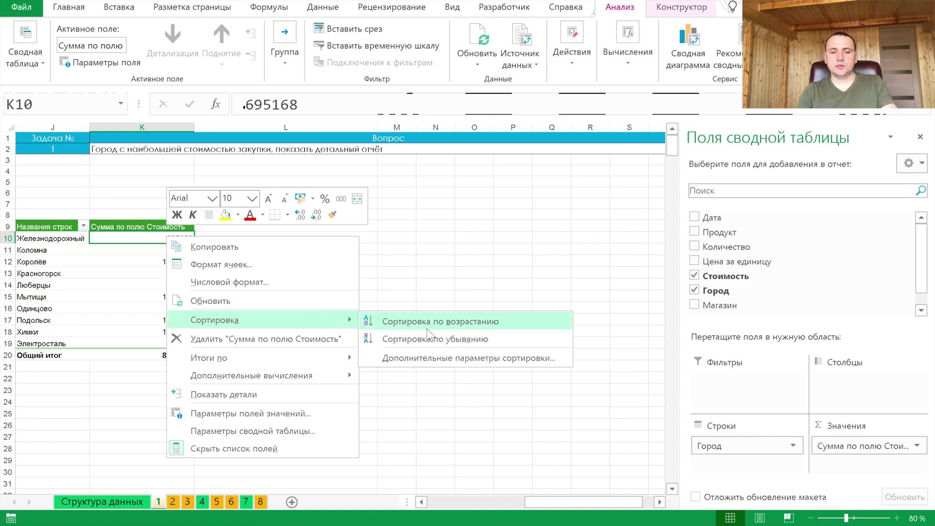
pyautogui.click(428, 337)
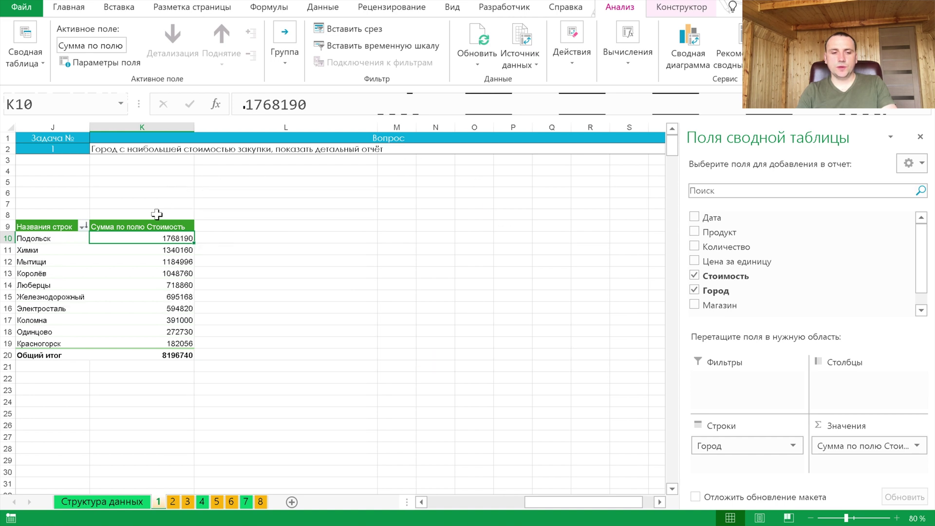
pyautogui.moveTo(142, 238)
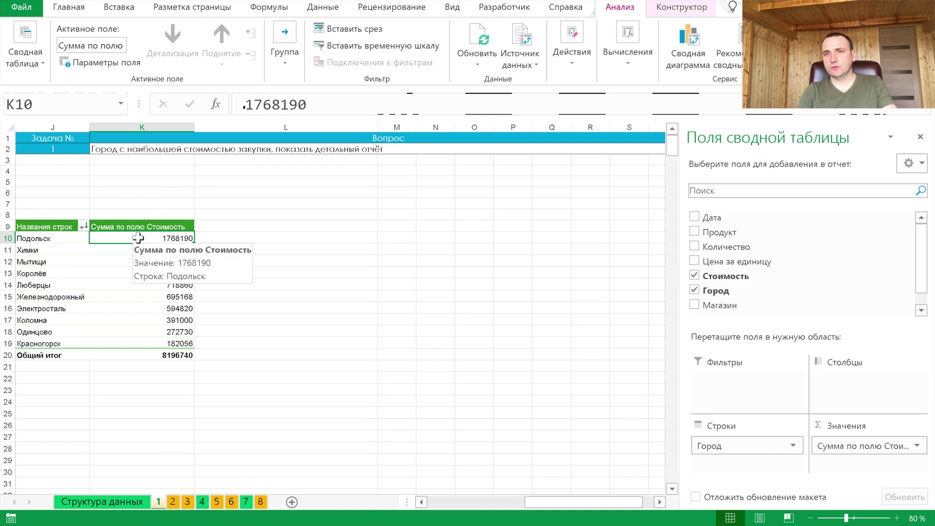
pyautogui.doubleClick(138, 238)
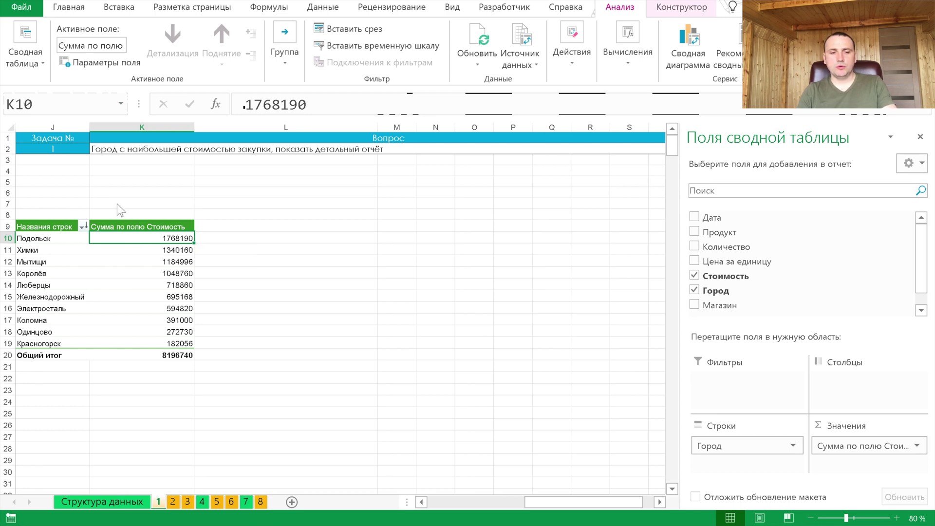
# Step: Widen the date and product columns on Лист14 and scroll through the Подольск purchases
pyautogui.moveTo(69, 127); pyautogui.dragTo(218, 127)
pyautogui.click(287, 230)
pyautogui.scroll(-4, 289, 230)
pyautogui.scroll(-4, 288, 230)
pyautogui.scroll(-4, 289, 230)
pyautogui.scroll(10, 290, 230)
pyautogui.scroll(3, 290, 230)
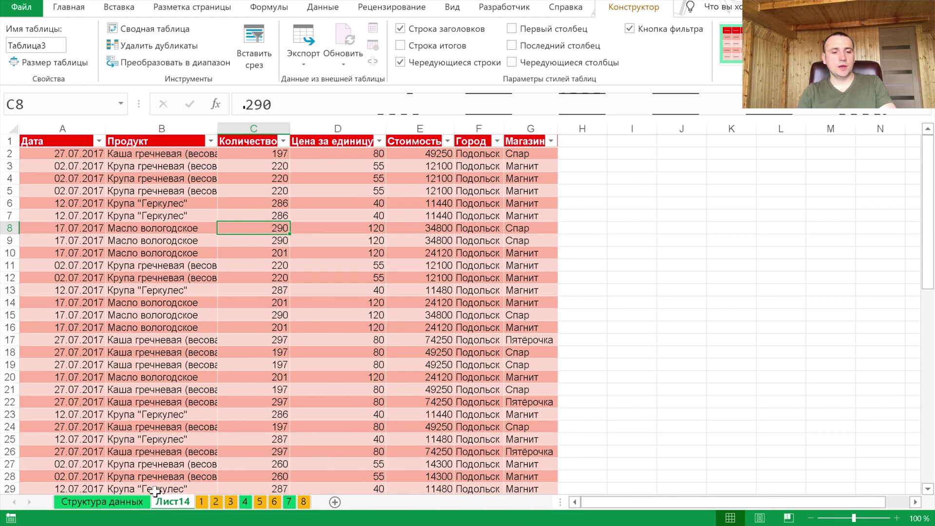
# Step: Back on sheet 1, select the named range база via the Name Box, then open sheet 2
pyautogui.click(201, 501)
pyautogui.click(49, 104)
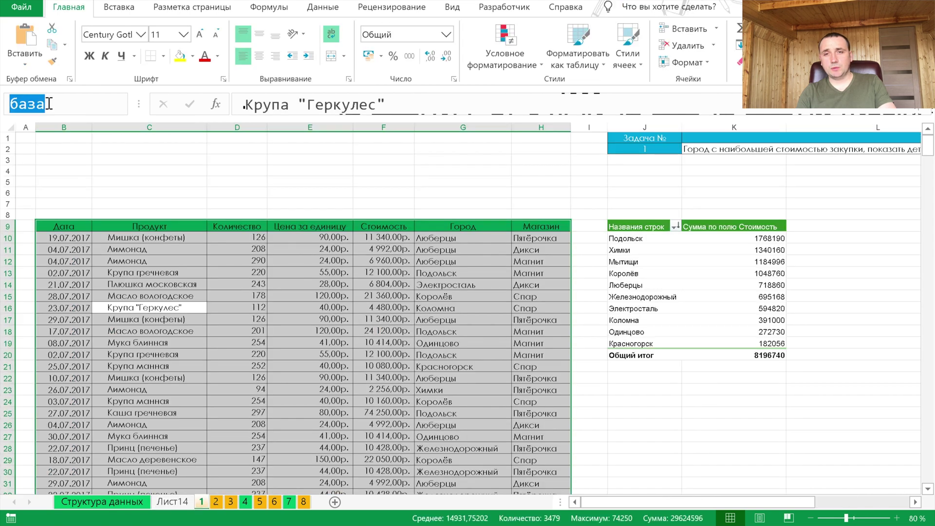
pyautogui.write('база')
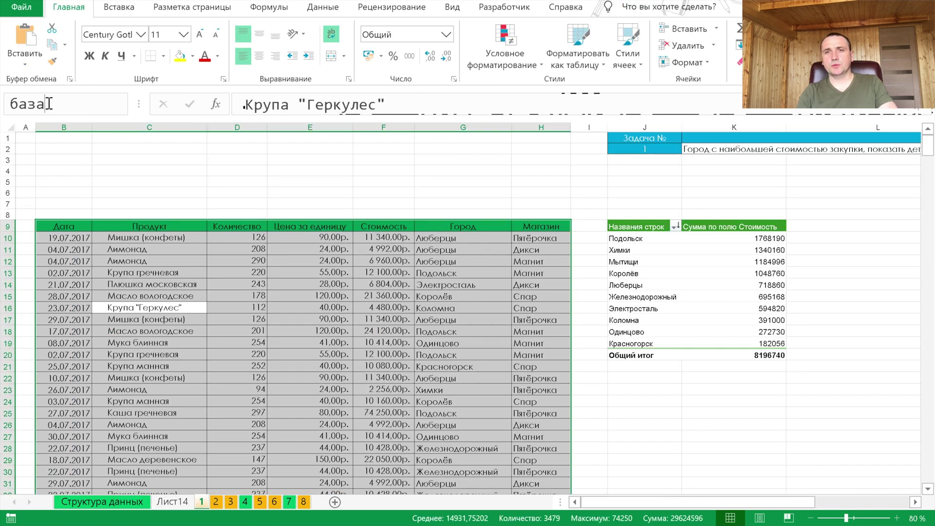
pyautogui.press('Return')
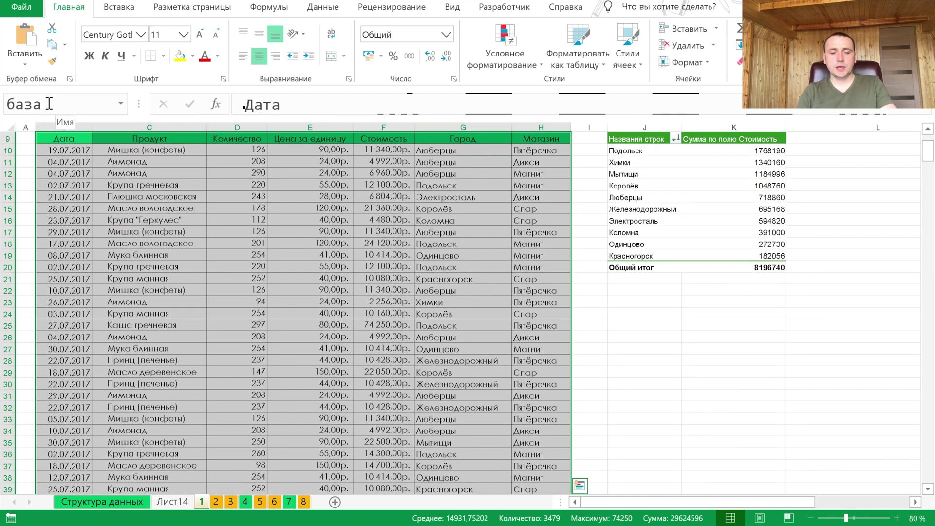
pyautogui.click(145, 185)
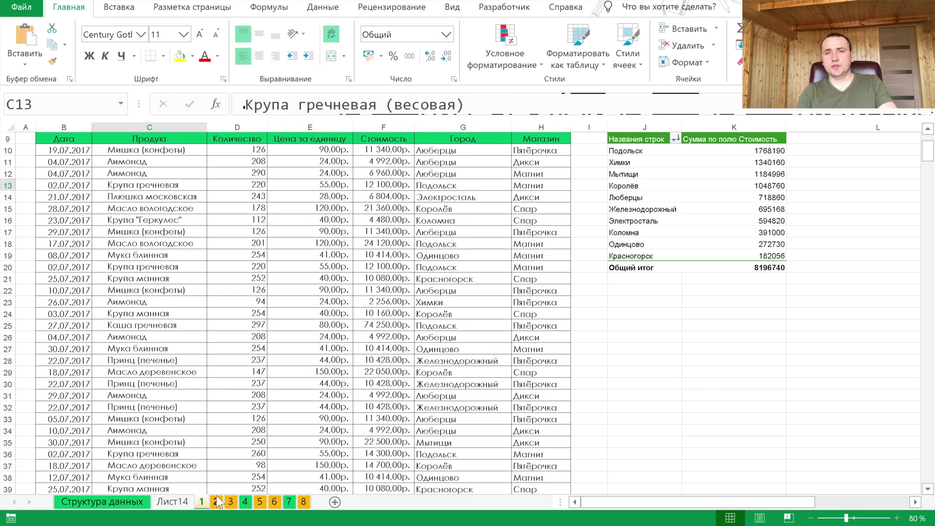
pyautogui.click(216, 502)
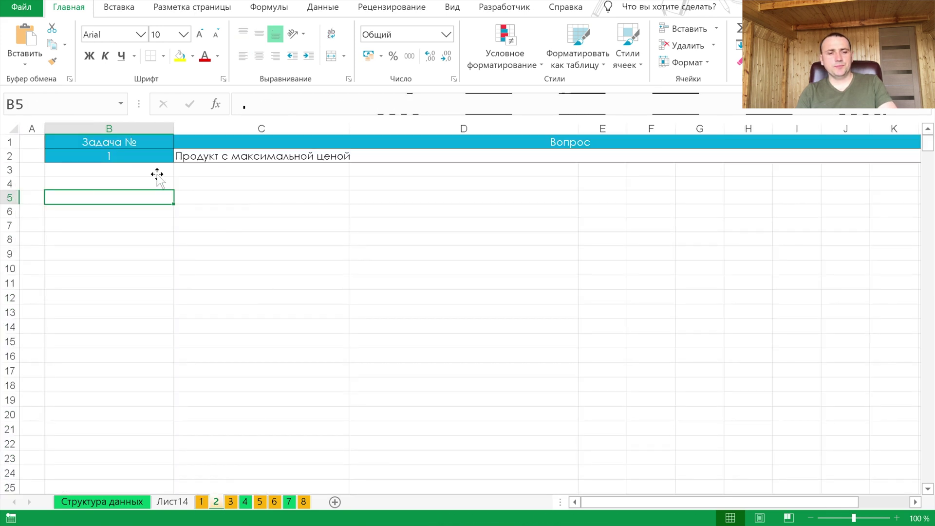
# Step: Insert pivot table Сводная таблица13 at B7, picking база as the source via F3
pyautogui.click(126, 226)
pyautogui.click(114, 11)
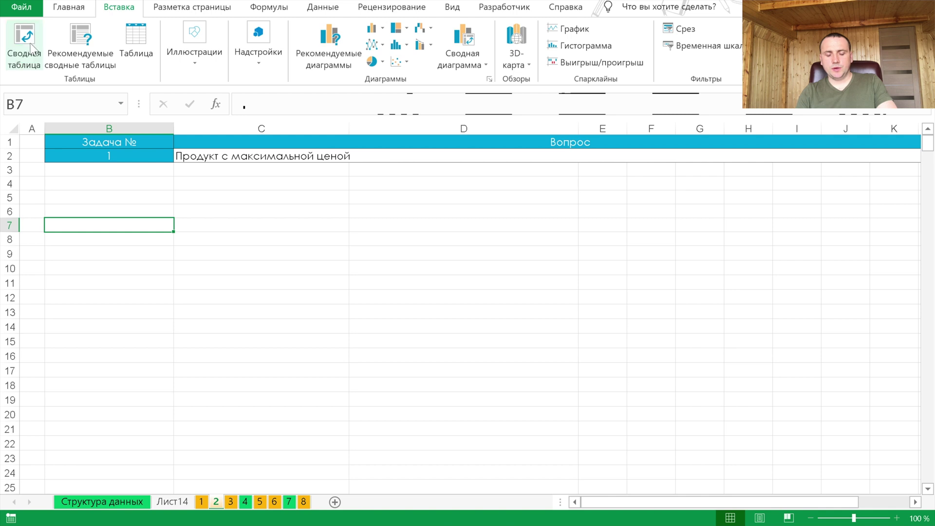
pyautogui.click(24, 44)
pyautogui.press('F3')
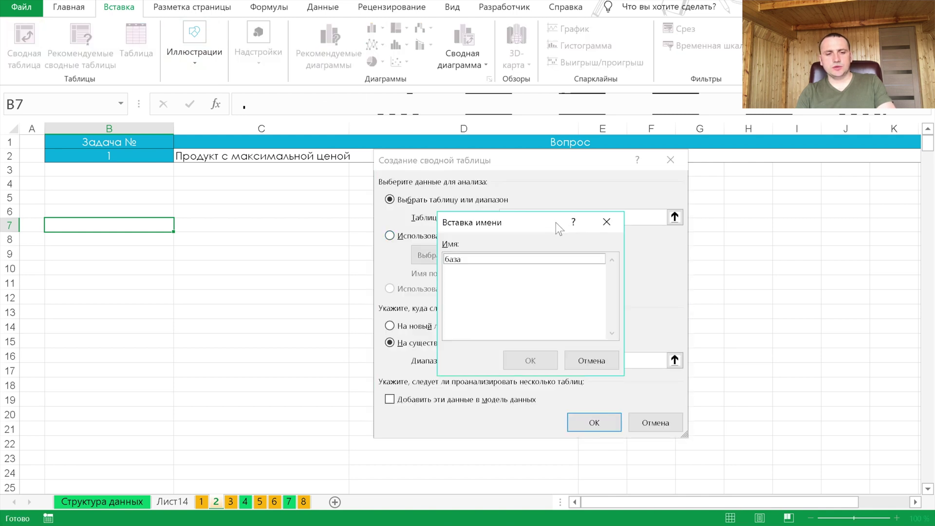
pyautogui.doubleClick(531, 255)
pyautogui.click(132, 224)
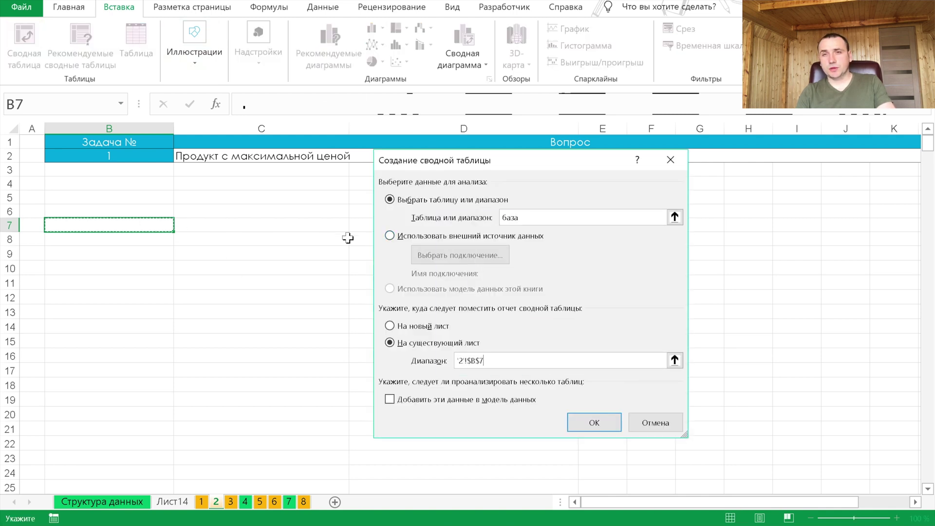
pyautogui.click(595, 423)
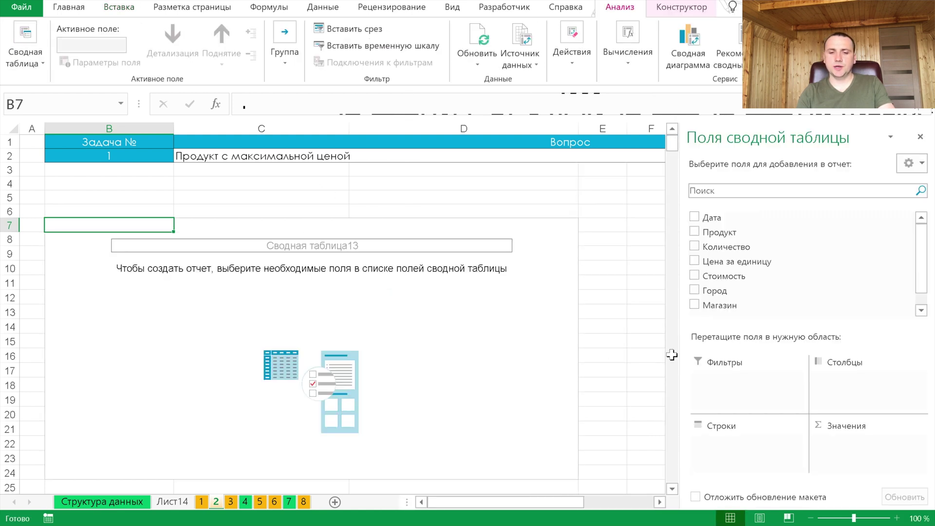
# Step: Add Продукт as row labels and Цена за единицу as the pivot values
pyautogui.rightClick(703, 234)
pyautogui.click(787, 258)
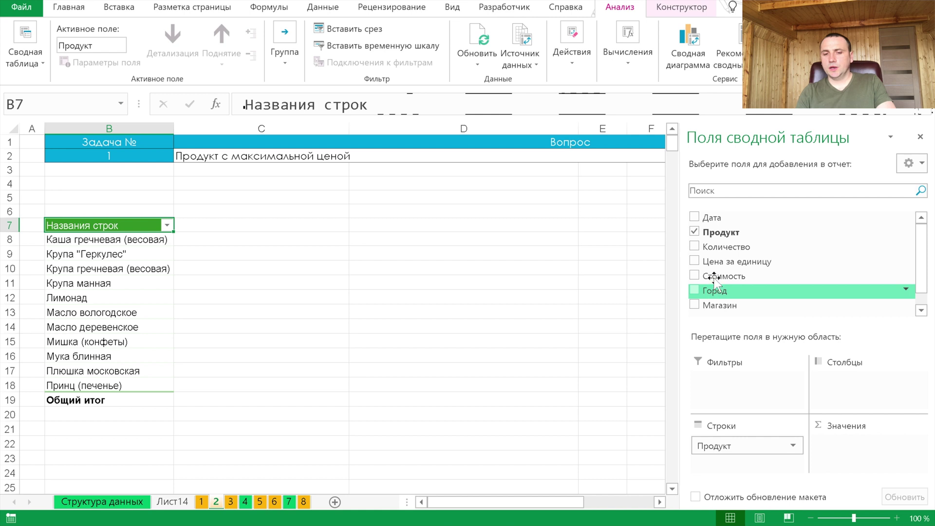
pyautogui.rightClick(722, 263)
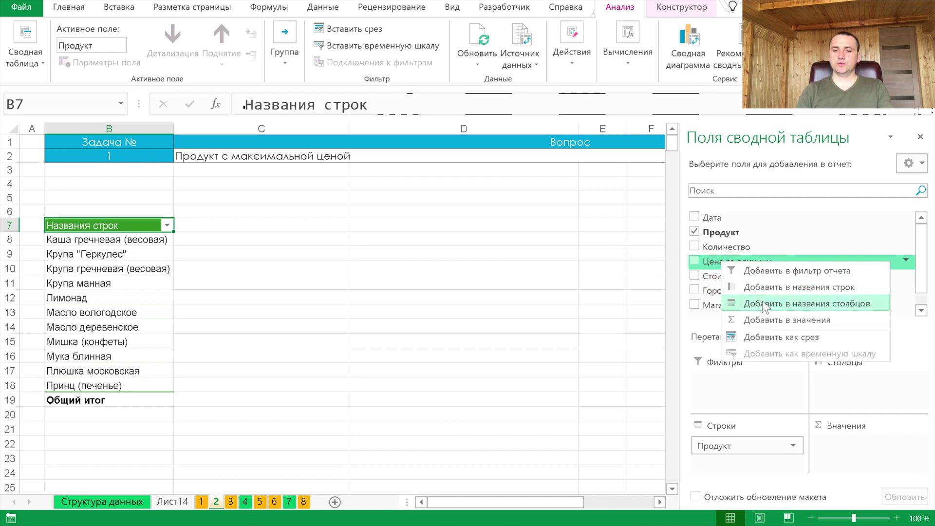
pyautogui.click(765, 320)
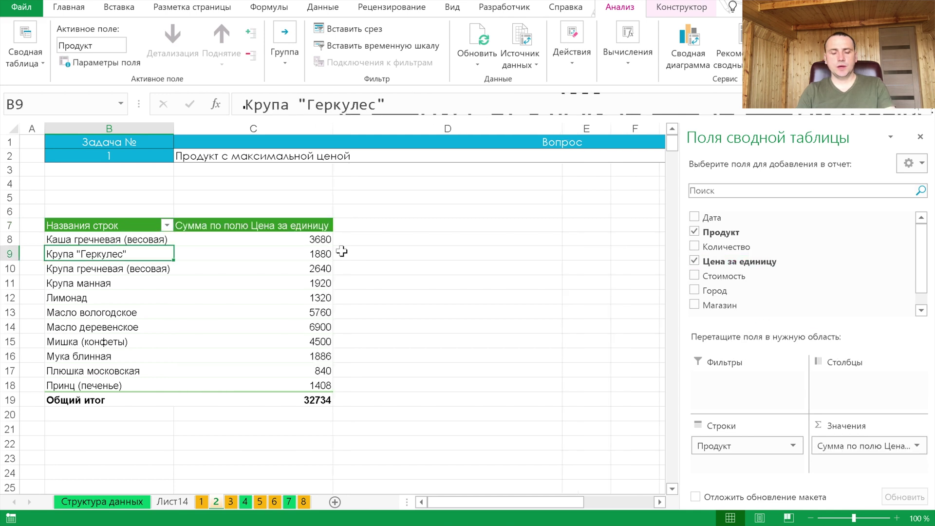
# Step: Summarise unit price as Max and mark Масло деревенское at 150 as the answer
pyautogui.click(283, 243)
pyautogui.rightClick(288, 238)
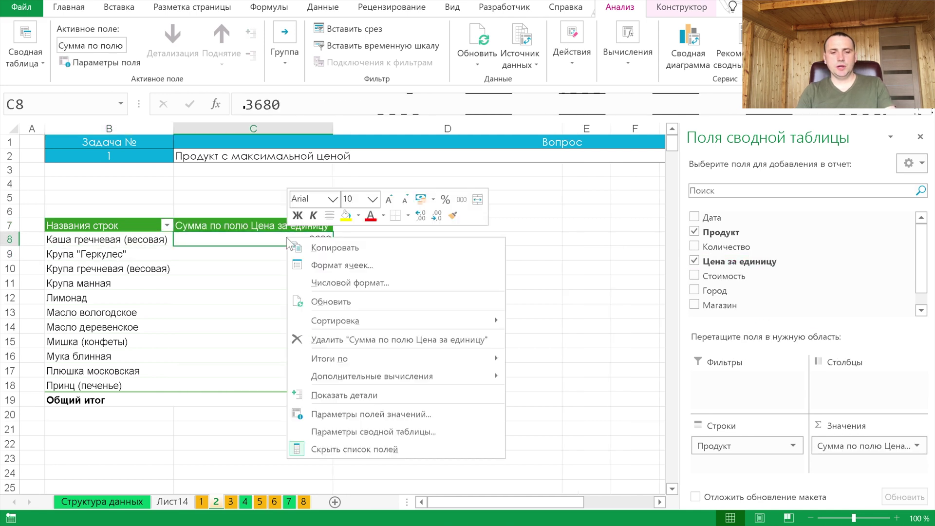
pyautogui.moveTo(329, 359)
pyautogui.click(542, 412)
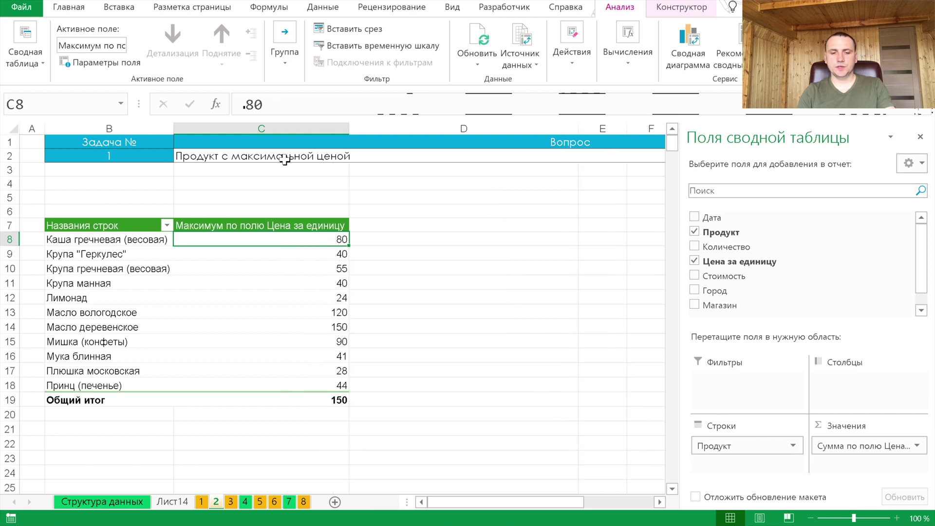
pyautogui.moveTo(316, 312); pyautogui.dragTo(317, 326)
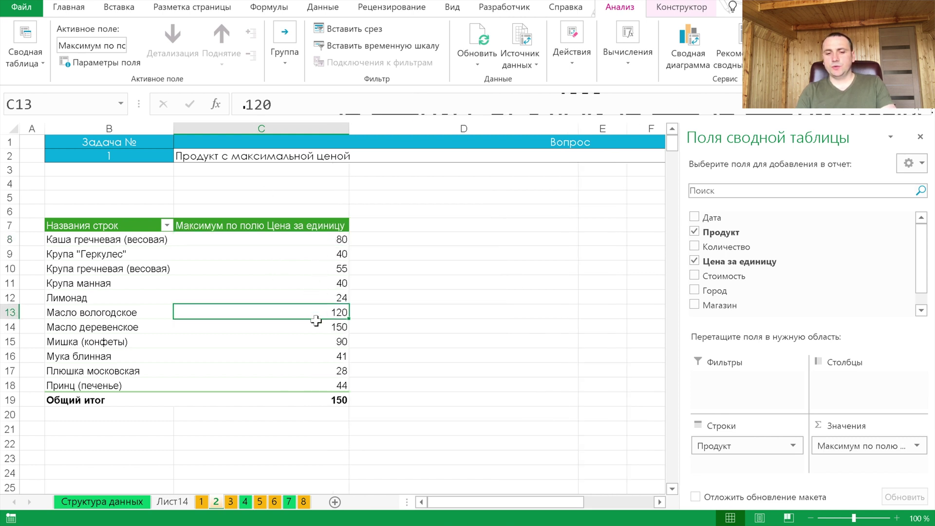
pyautogui.click(316, 327)
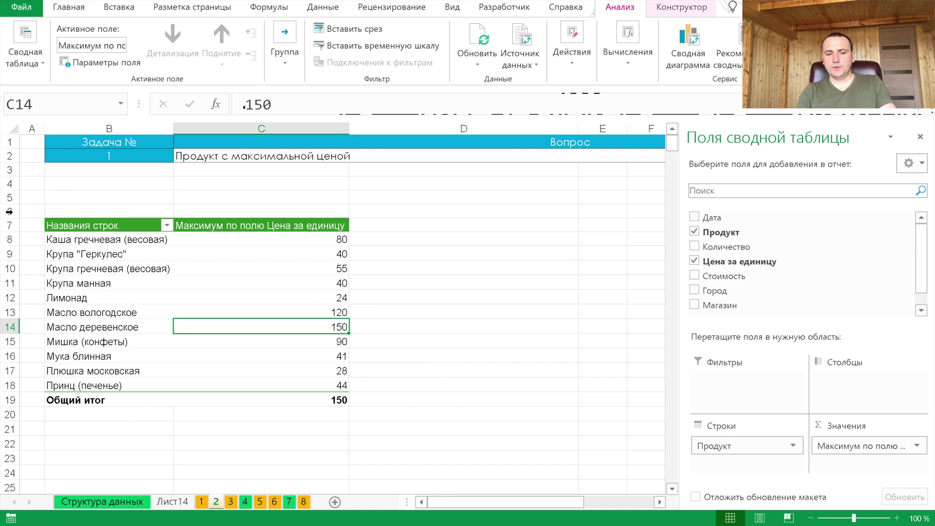
pyautogui.moveTo(136, 322); pyautogui.dragTo(248, 327)
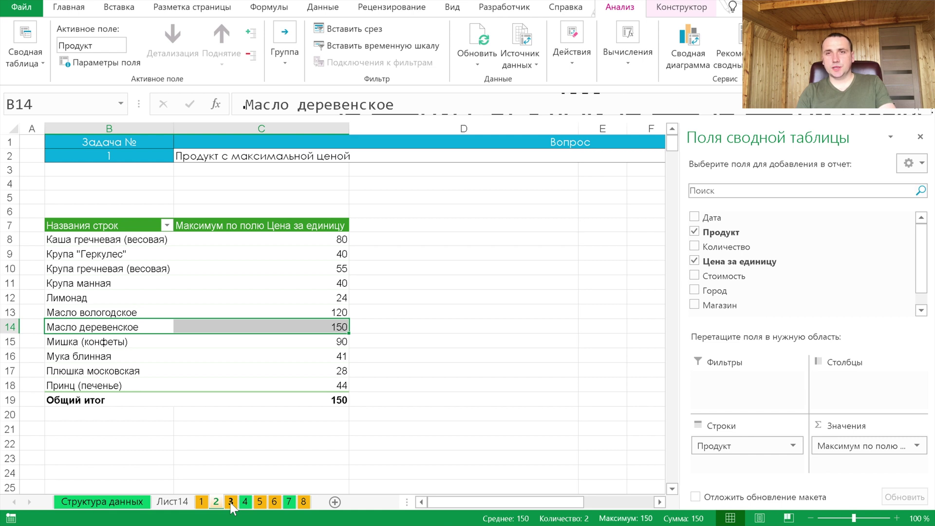
# Step: On sheet 3, insert pivot table Сводная таблица14 at B5 using the база range as source
pyautogui.click(230, 502)
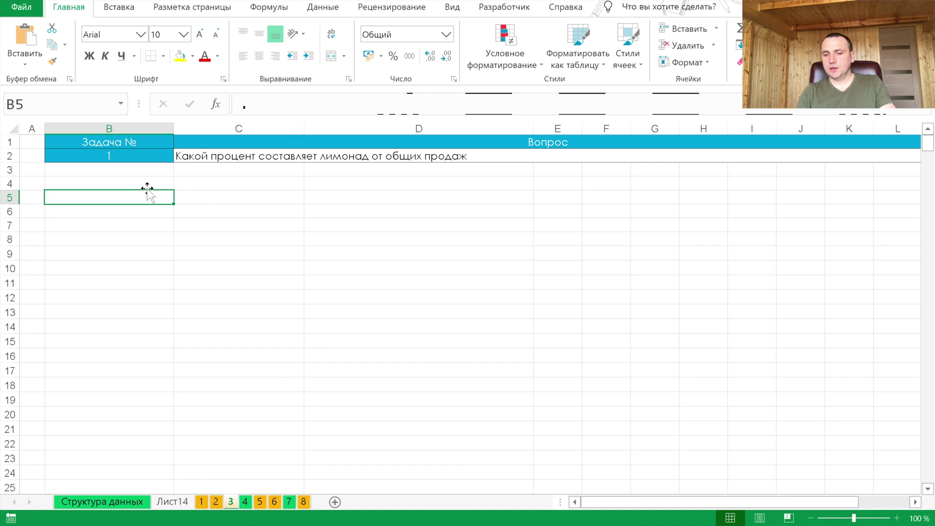
pyautogui.click(119, 7)
pyautogui.click(24, 39)
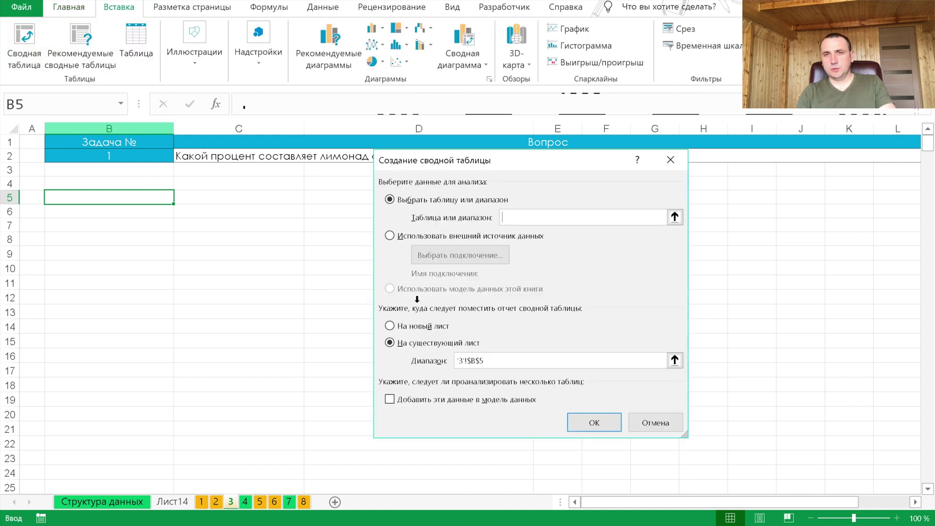
pyautogui.press('F3')
pyautogui.click(509, 259)
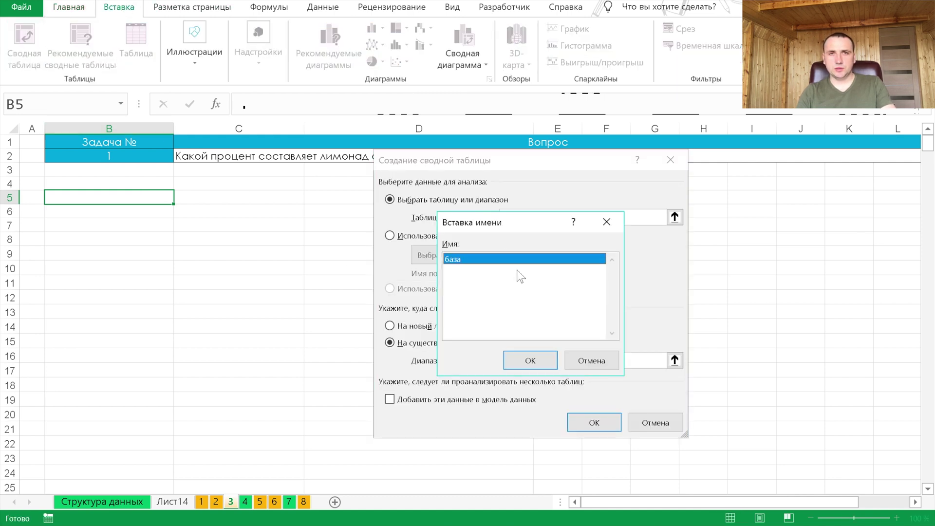
pyautogui.click(531, 361)
pyautogui.click(502, 361)
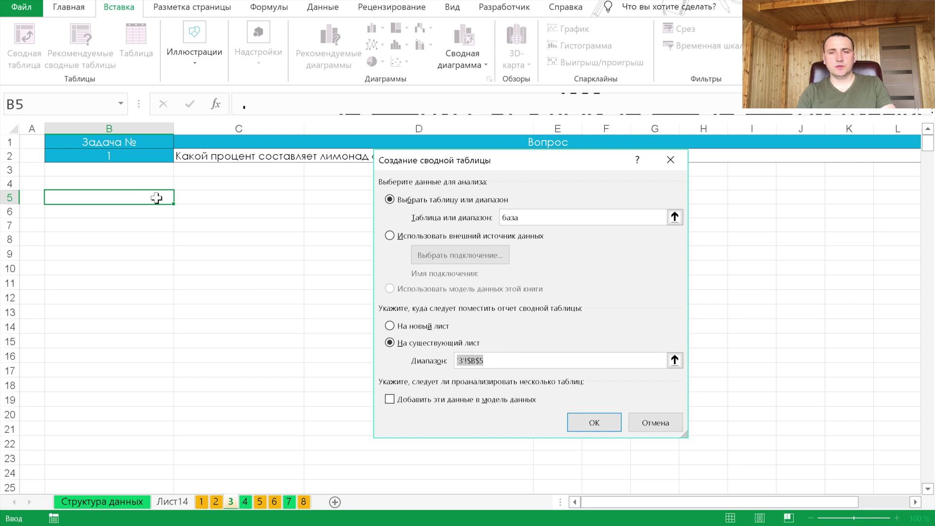
pyautogui.click(587, 422)
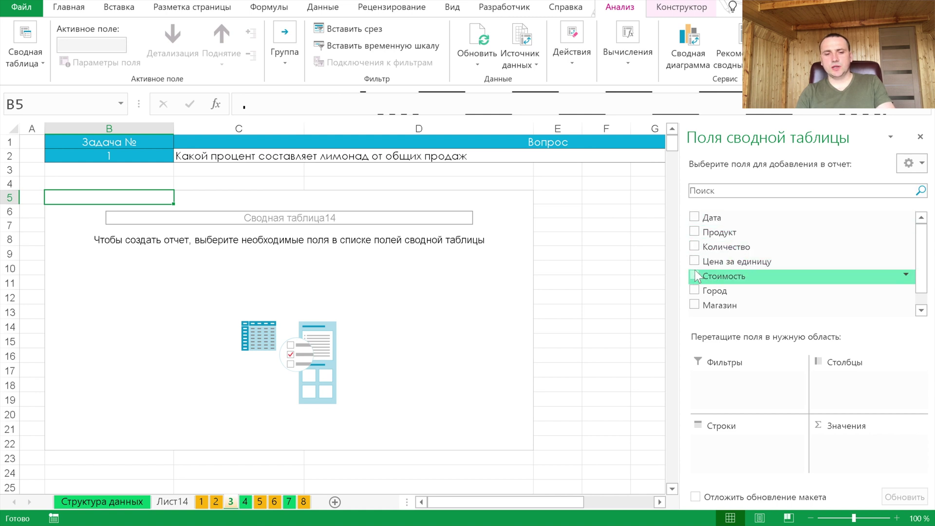
# Step: Show Стоимость per Продукт as % of grand total, giving Лимонад 3,37%, then go to sheet 5
pyautogui.click(694, 231)
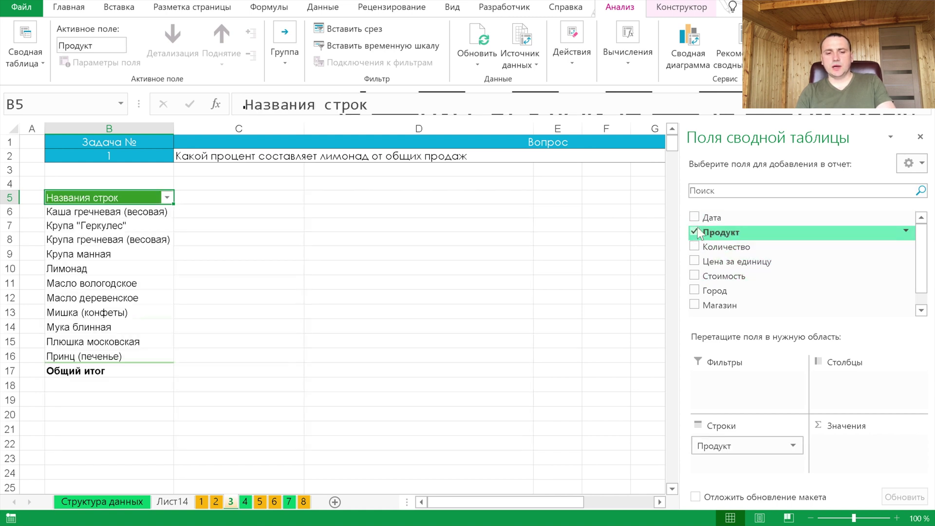
pyautogui.click(696, 277)
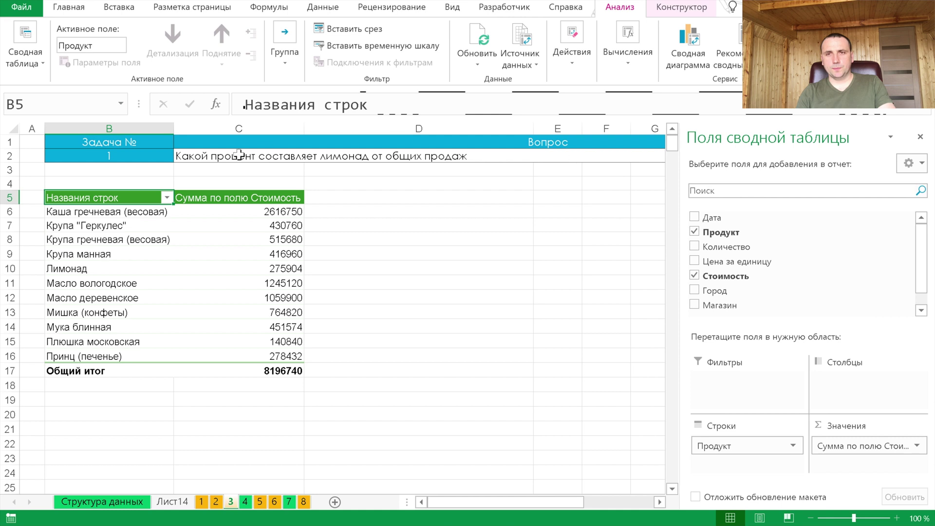
pyautogui.click(264, 272)
pyautogui.rightClick(279, 269)
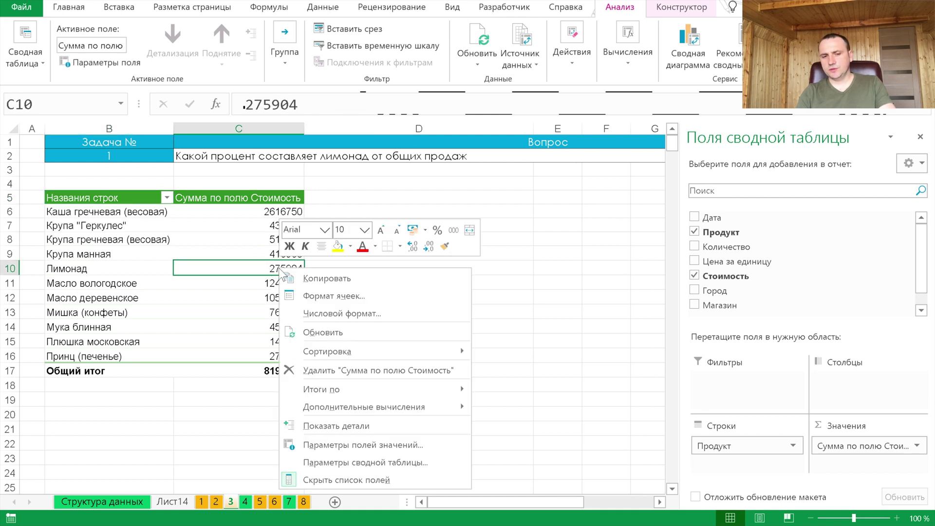
pyautogui.moveTo(364, 407)
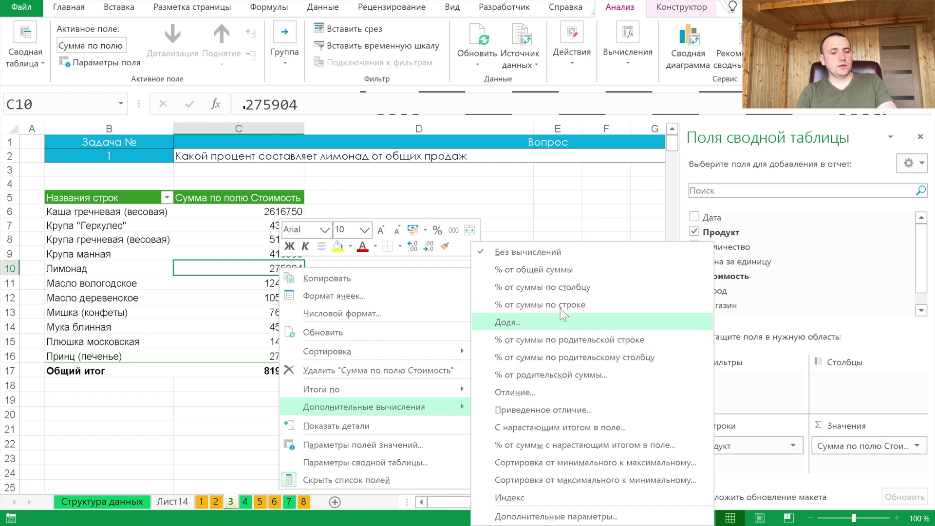
pyautogui.click(563, 270)
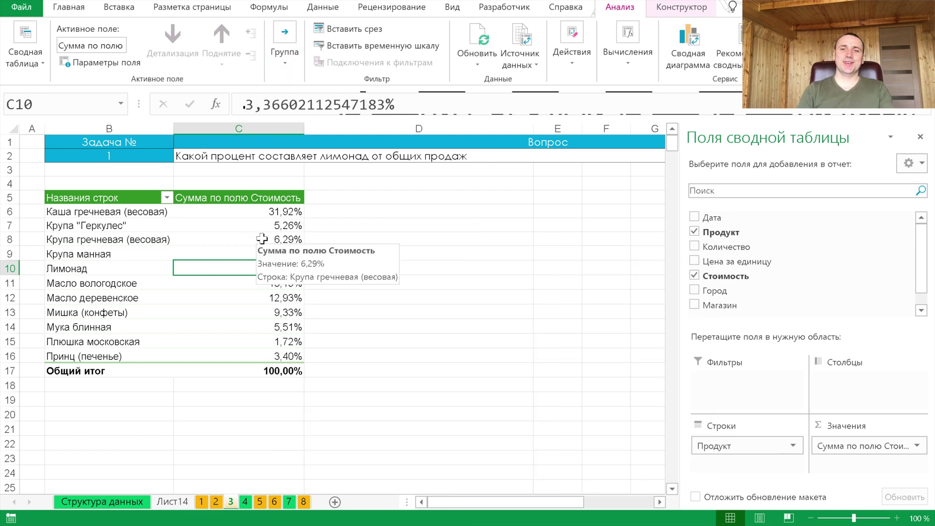
pyautogui.click(244, 505)
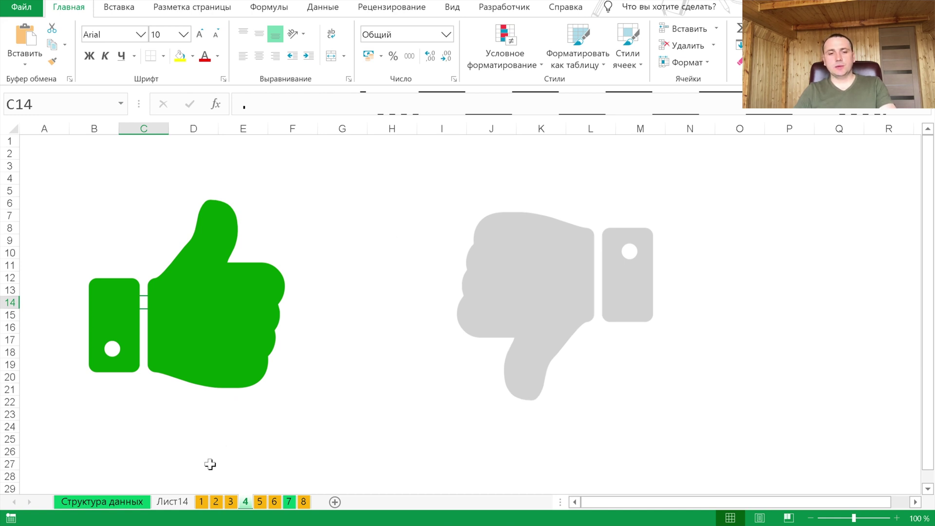
pyautogui.click(260, 502)
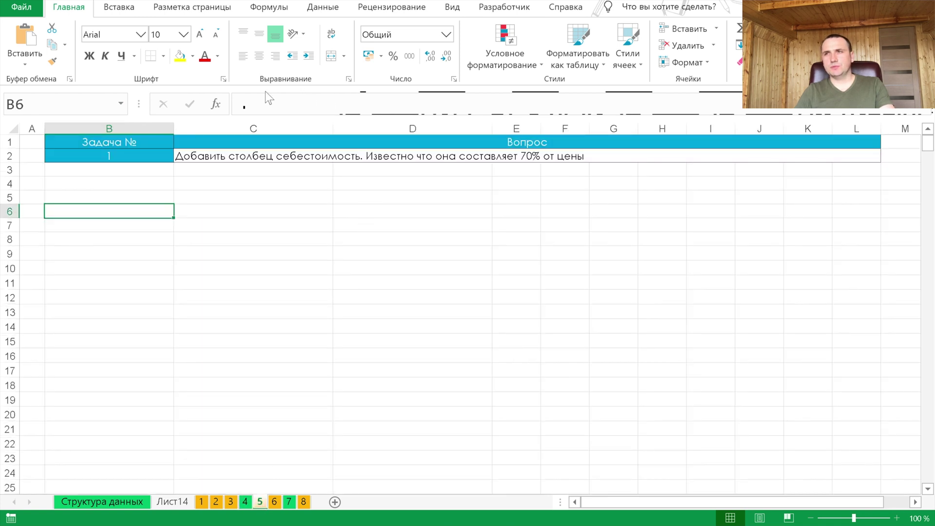
# Step: Select B9 and insert pivot table Сводная таблица15 sourced from the база named range
pyautogui.click(143, 256)
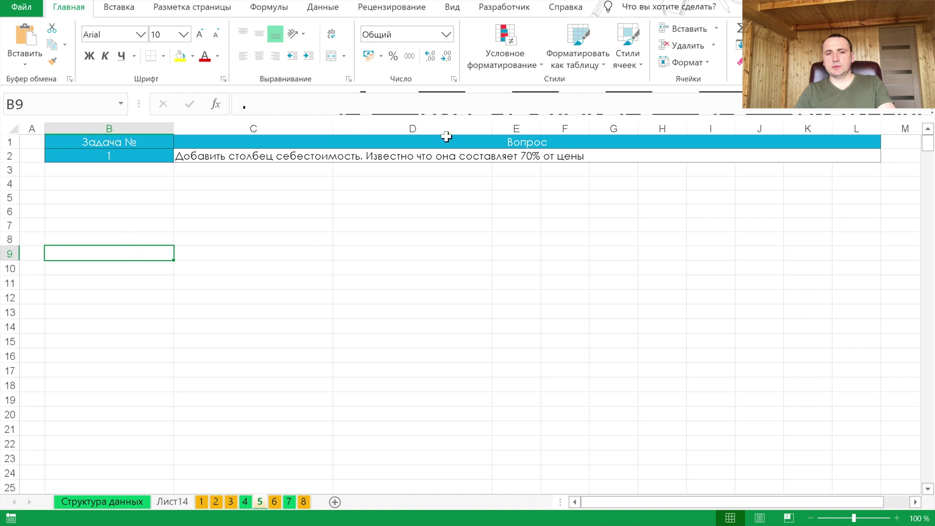
pyautogui.click(118, 7)
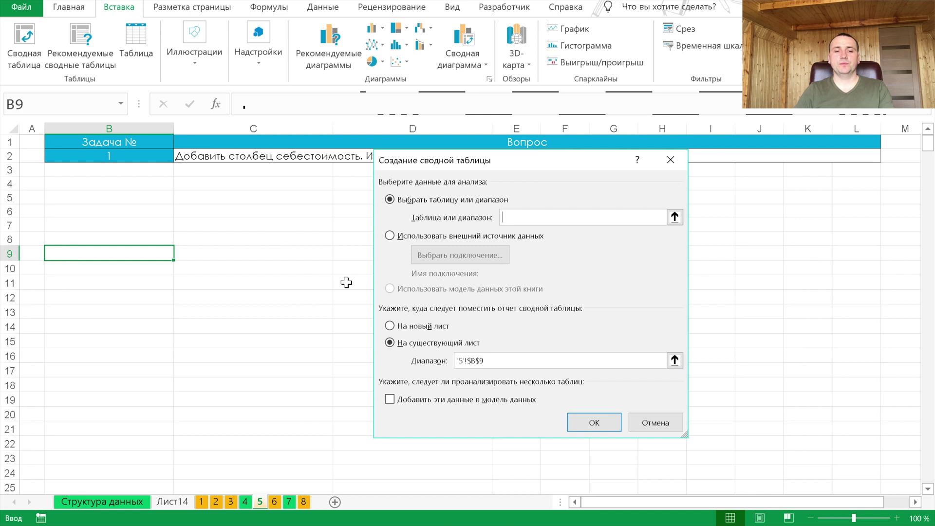
pyautogui.press('F3')
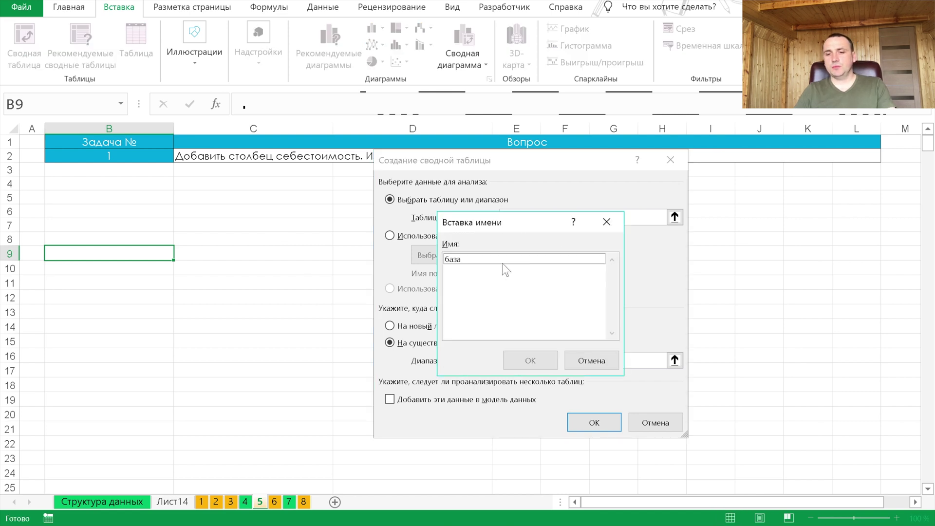
pyautogui.click(507, 261)
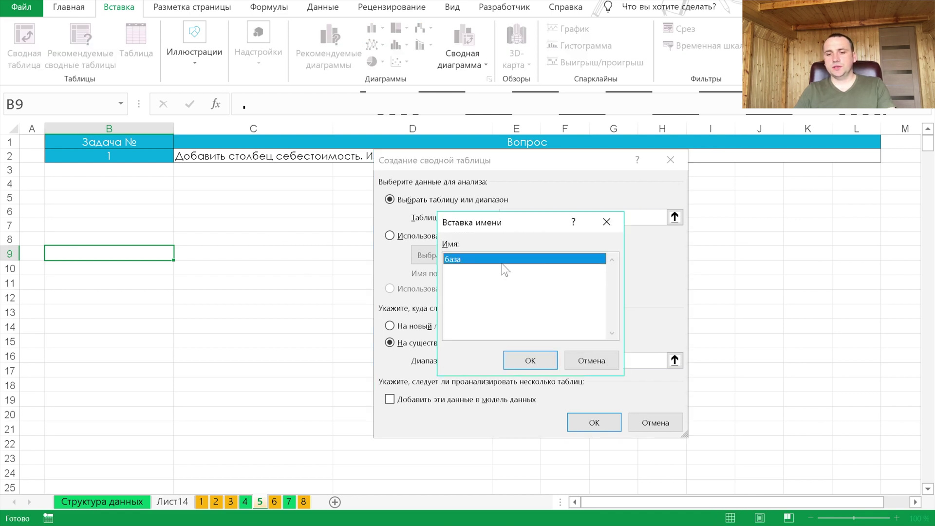
pyautogui.click(533, 364)
pyautogui.click(580, 424)
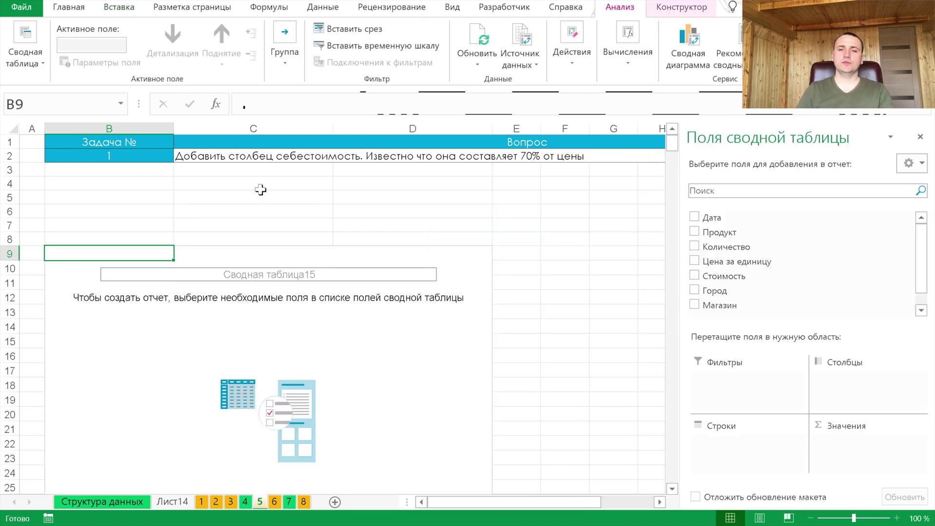
# Step: Add Продукт rows plus a calculated field Себестоимость = 'Цена за единицу'*70%
pyautogui.click(695, 233)
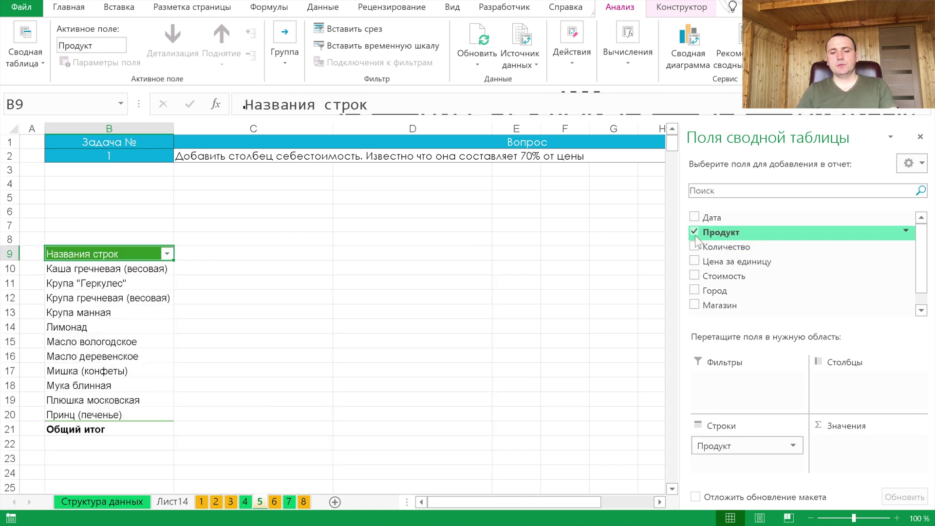
pyautogui.click(633, 58)
pyautogui.click(644, 115)
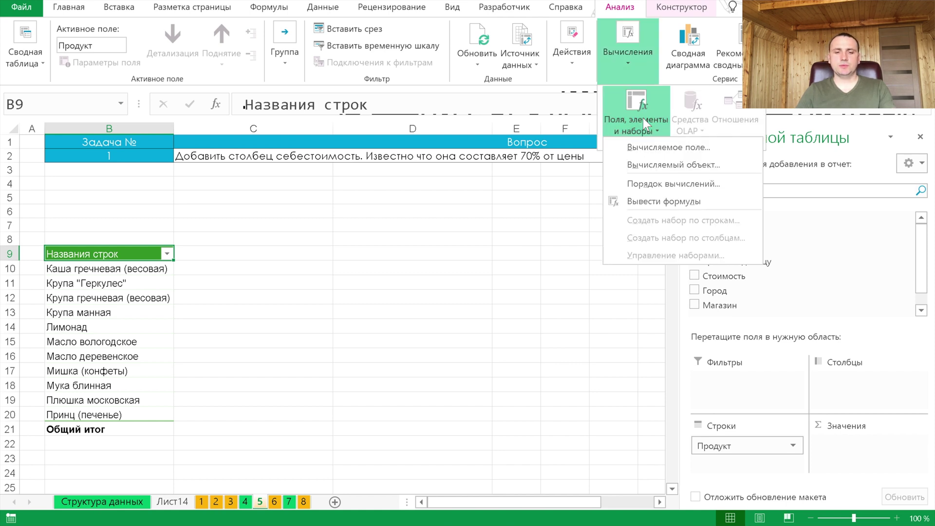
pyautogui.click(645, 146)
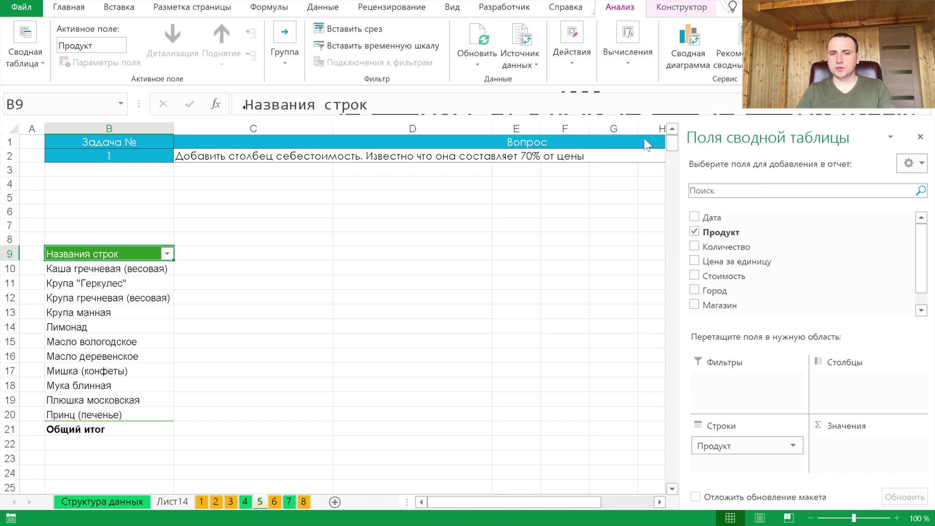
pyautogui.write('Себесто')
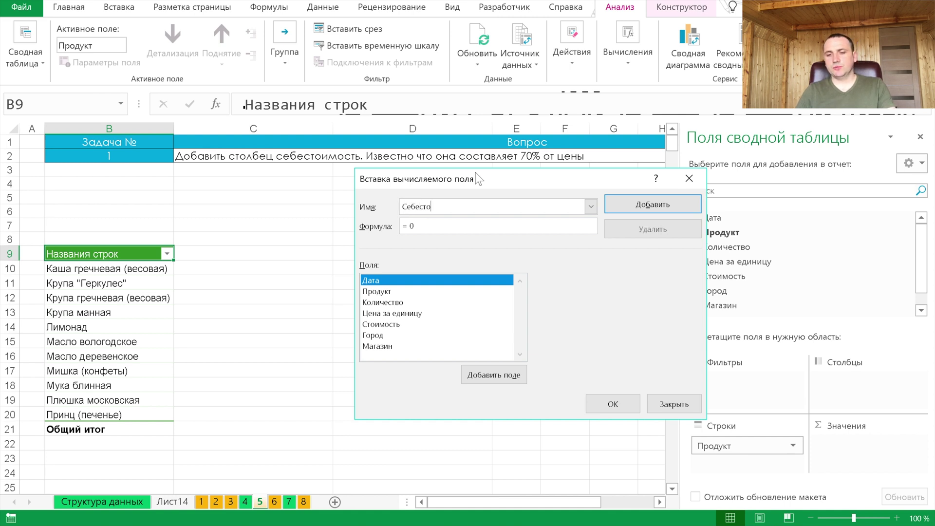
pyautogui.write('имость')
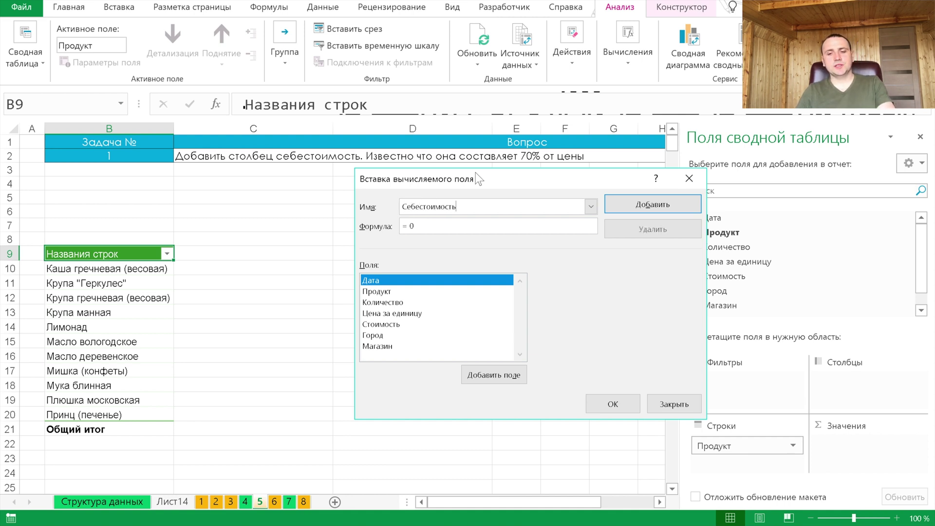
pyautogui.doubleClick(411, 226)
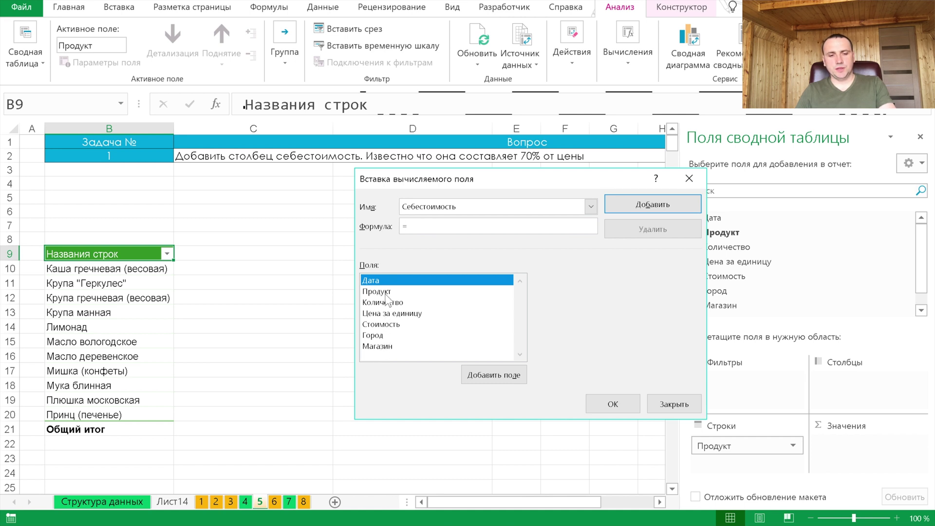
pyautogui.doubleClick(385, 314)
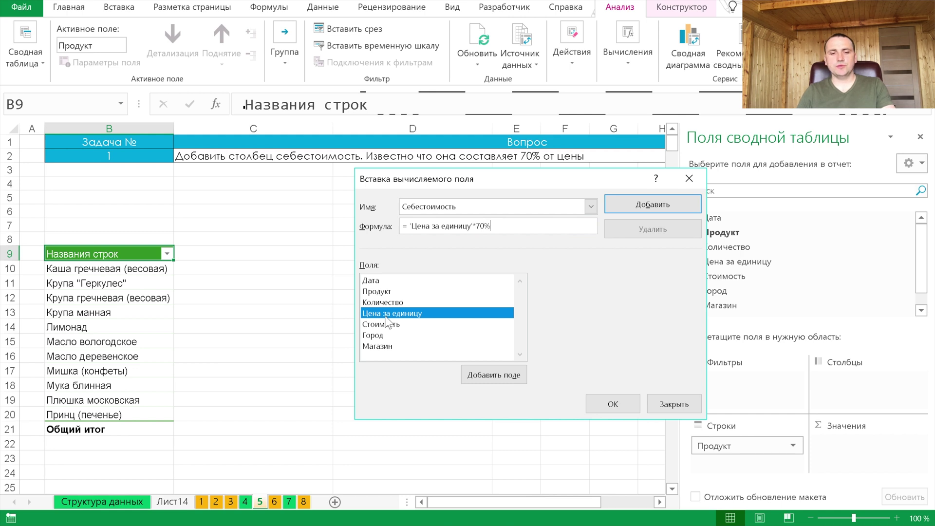
pyautogui.click(611, 405)
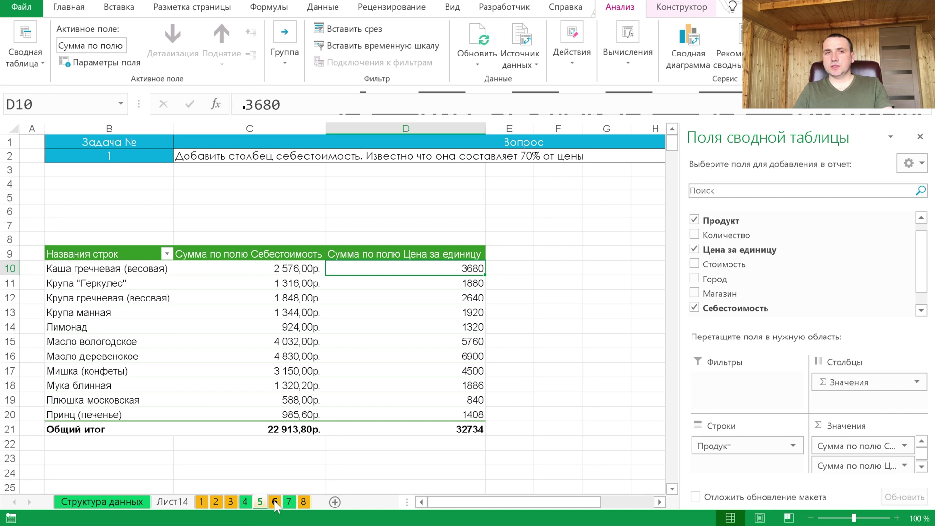
# Step: On task sheet 6, create a PivotTable at B6 from the база named range
pyautogui.click(275, 501)
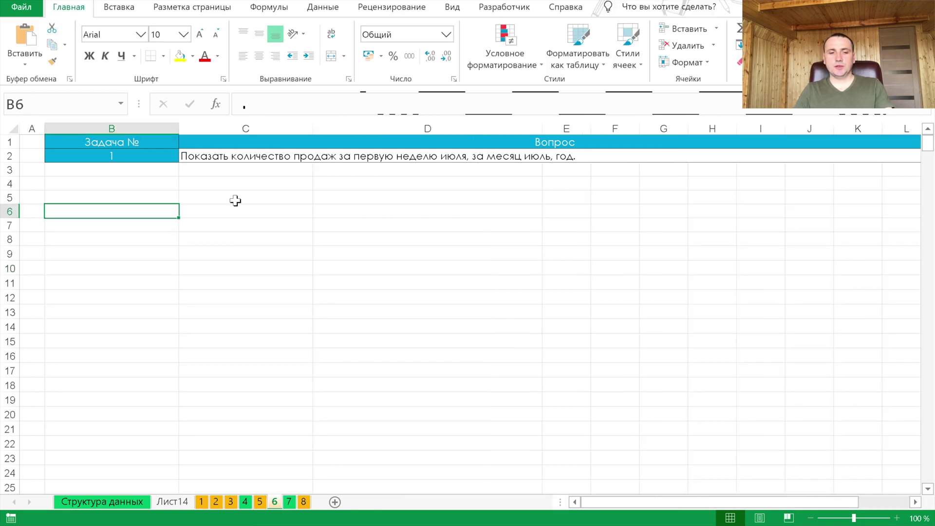
pyautogui.click(119, 7)
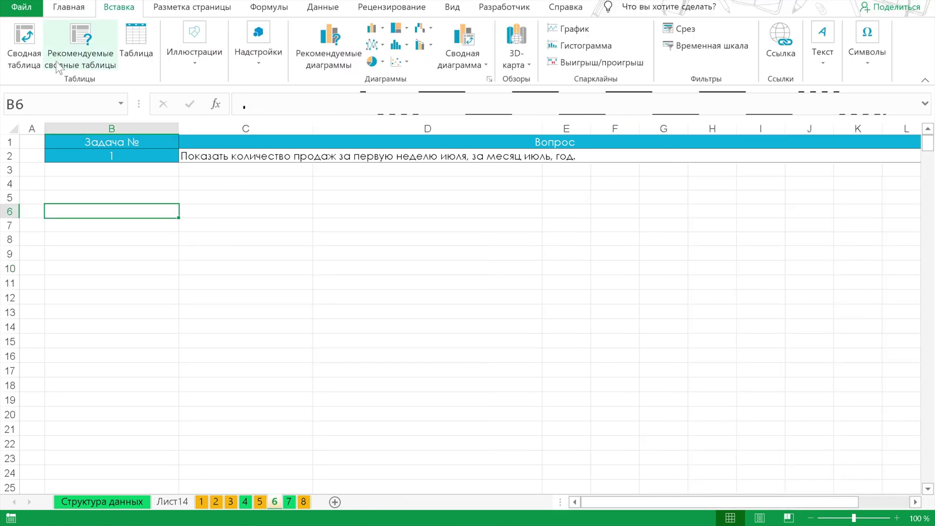
pyautogui.click(25, 41)
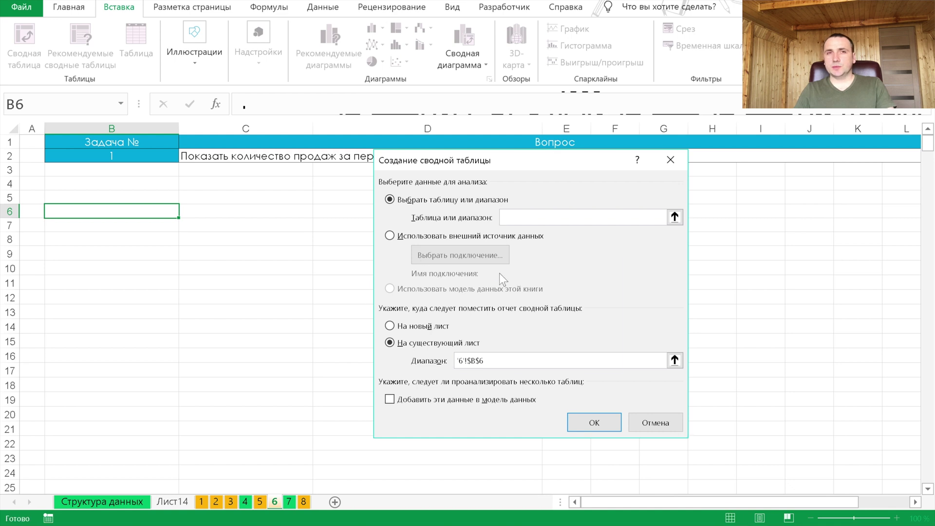
pyautogui.press('F3')
pyautogui.click(470, 258)
pyautogui.click(535, 361)
pyautogui.click(579, 420)
# Step: Filter the pivot with the Дата timeline to October 2017
pyautogui.click(637, 270)
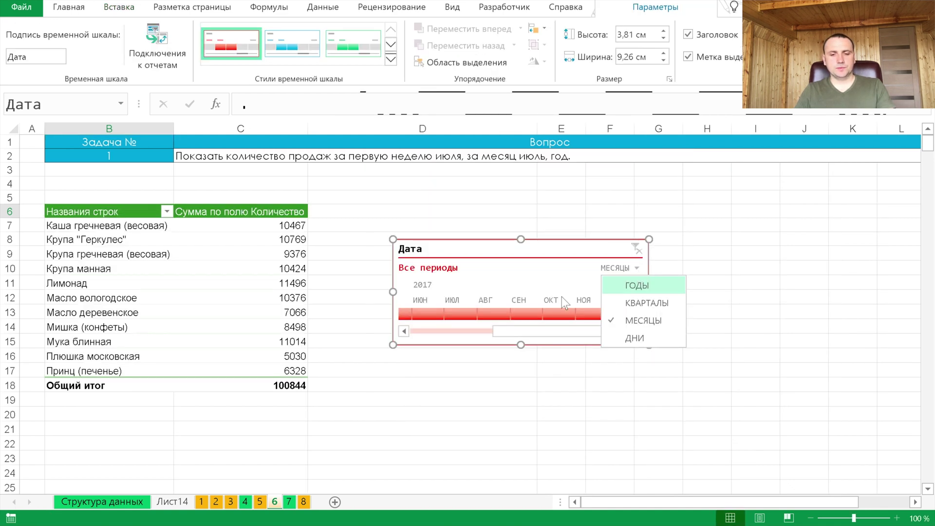
pyautogui.click(548, 313)
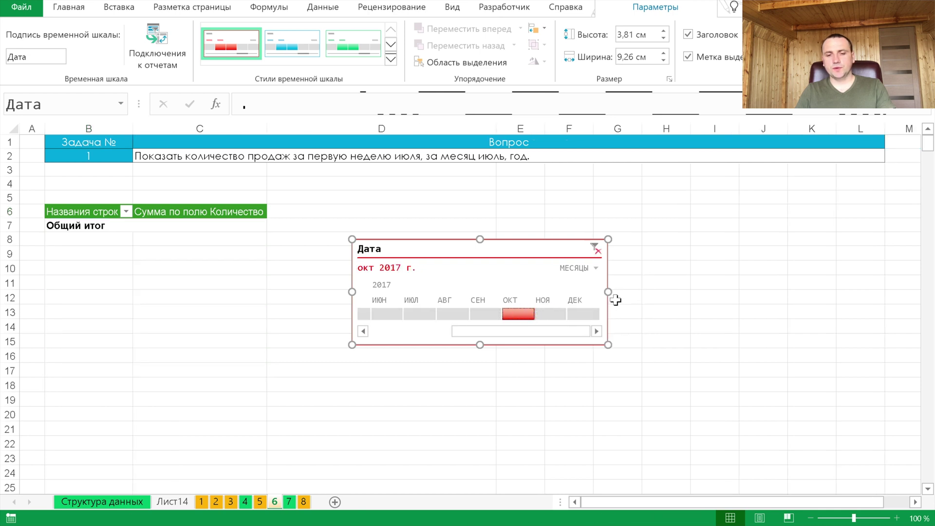
pyautogui.moveTo(582, 331); pyautogui.dragTo(512, 331)
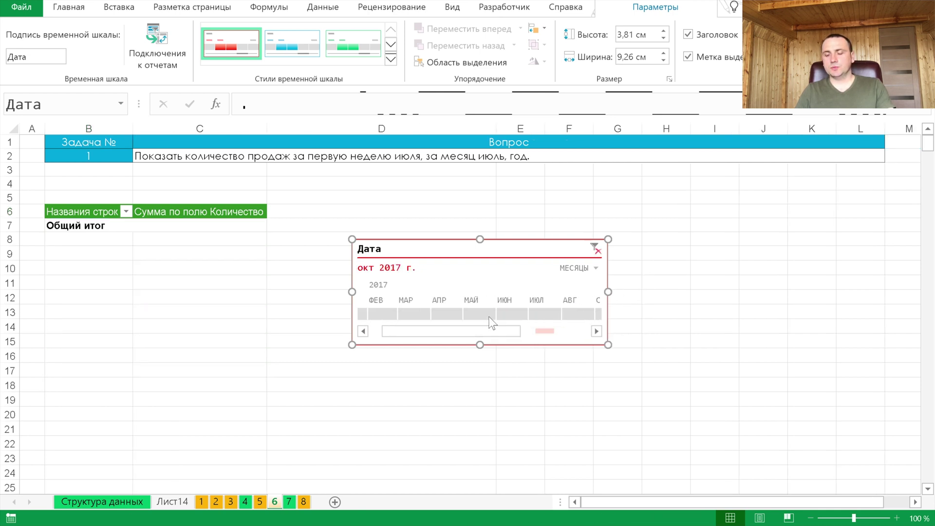
# Step: Filter the timeline to July 2017, then narrow it by day to 1–7 July
pyautogui.click(535, 312)
pyautogui.click(611, 268)
pyautogui.click(633, 338)
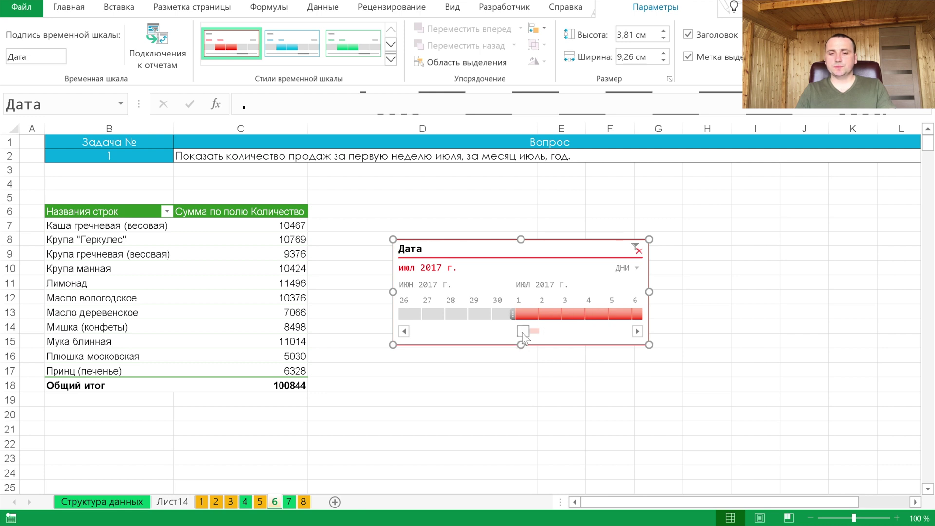
pyautogui.moveTo(522, 332); pyautogui.dragTo(525, 332)
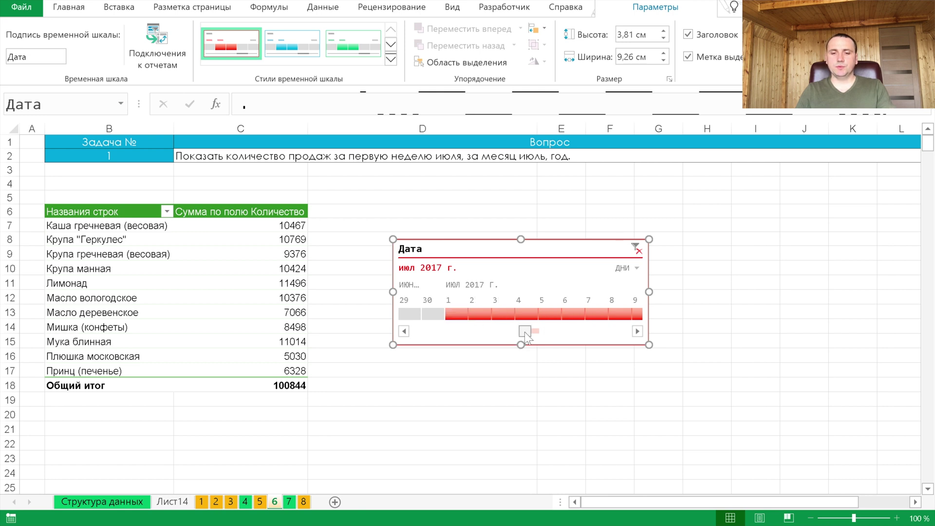
pyautogui.keyDown('shift'); pyautogui.click(599, 317); pyautogui.keyUp('shift')
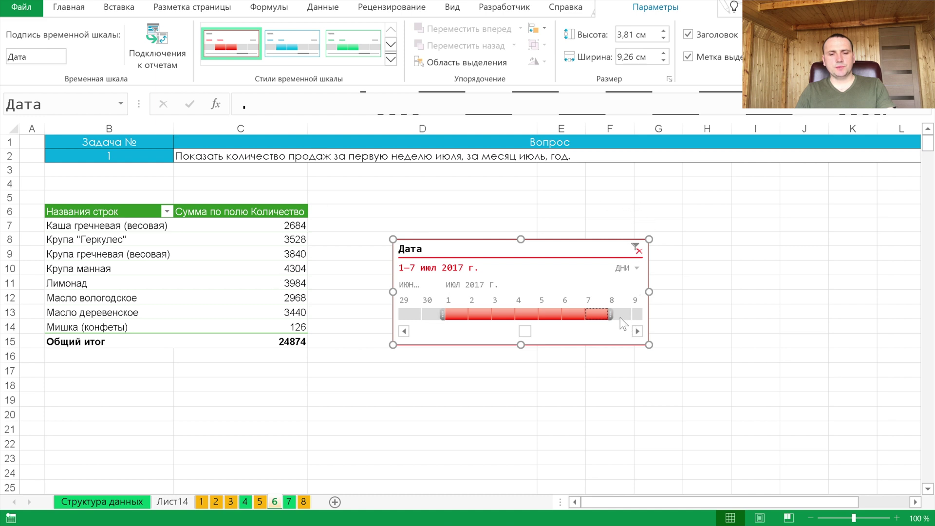
# Step: Return the timeline to months and select all of July 2017
pyautogui.click(628, 268)
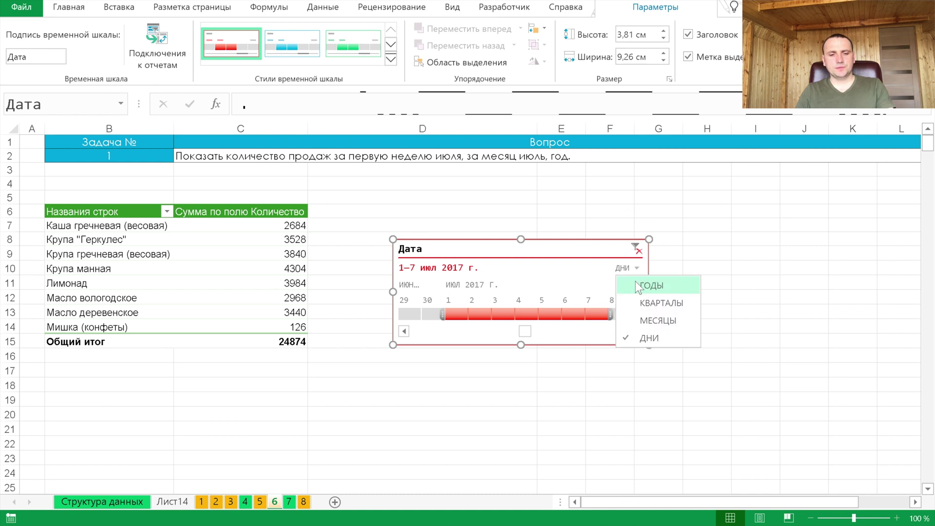
pyautogui.click(651, 320)
pyautogui.click(535, 314)
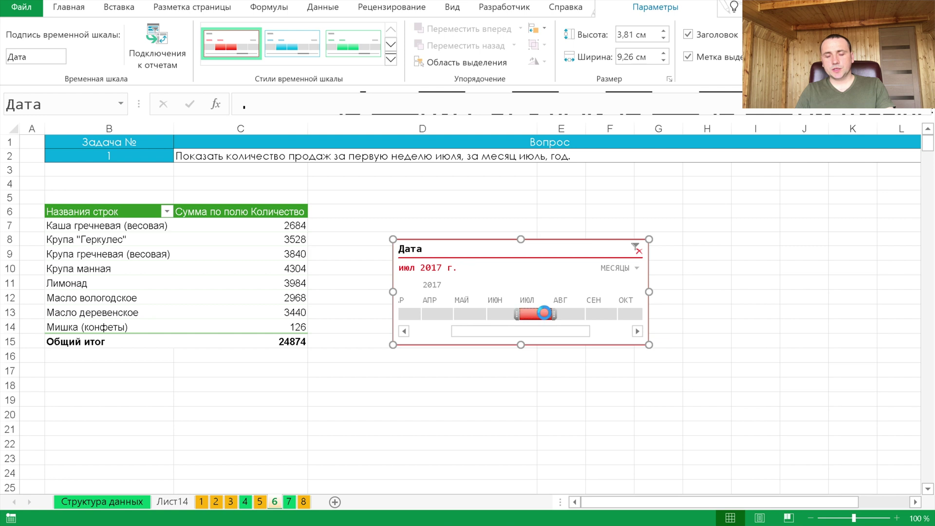
# Step: Filter the timeline to the year 2017, clear the filter, and go to sheet 7
pyautogui.click(615, 268)
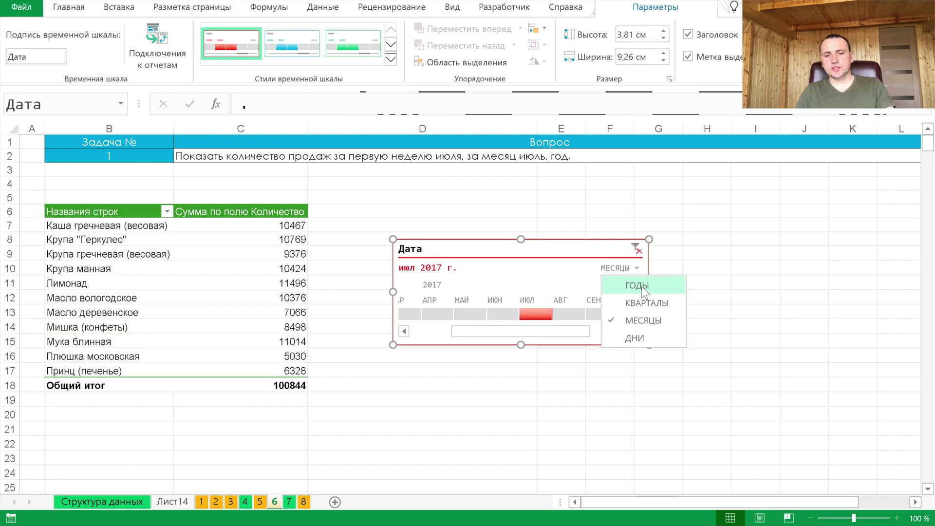
pyautogui.click(641, 286)
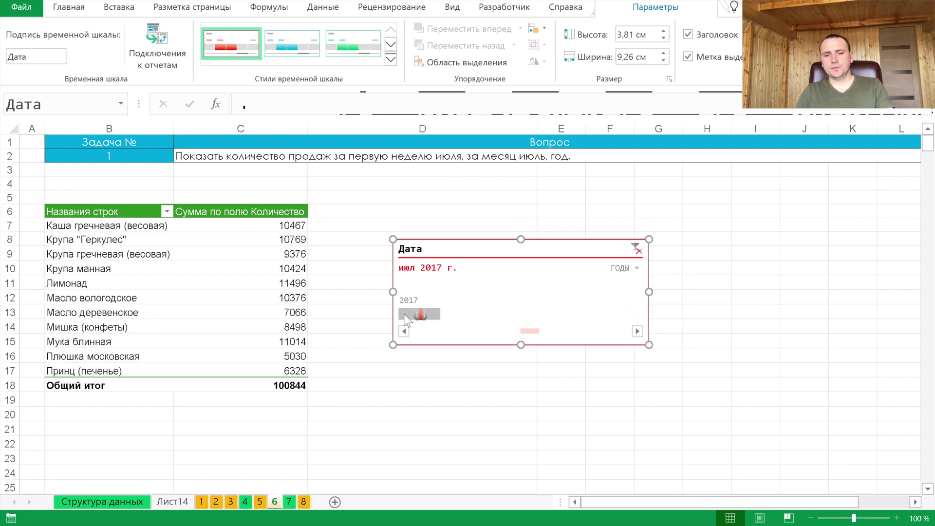
pyautogui.click(419, 314)
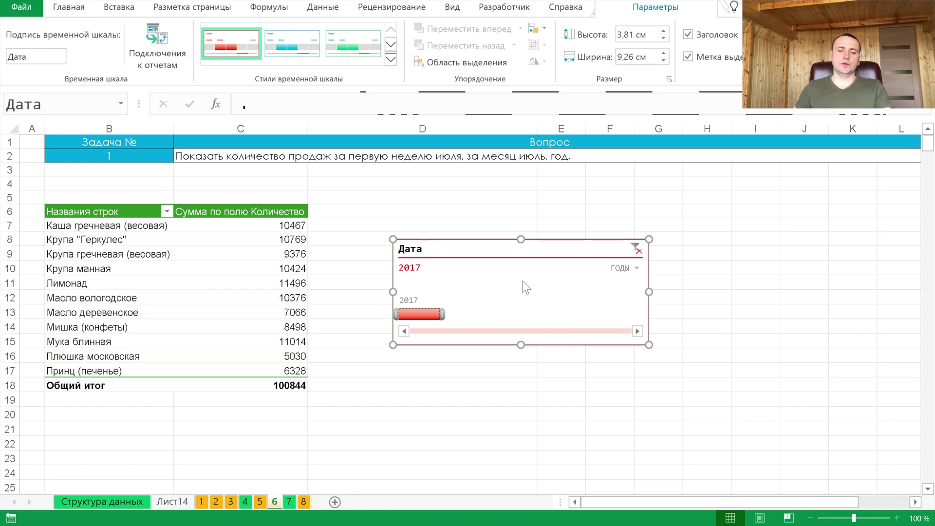
pyautogui.click(639, 250)
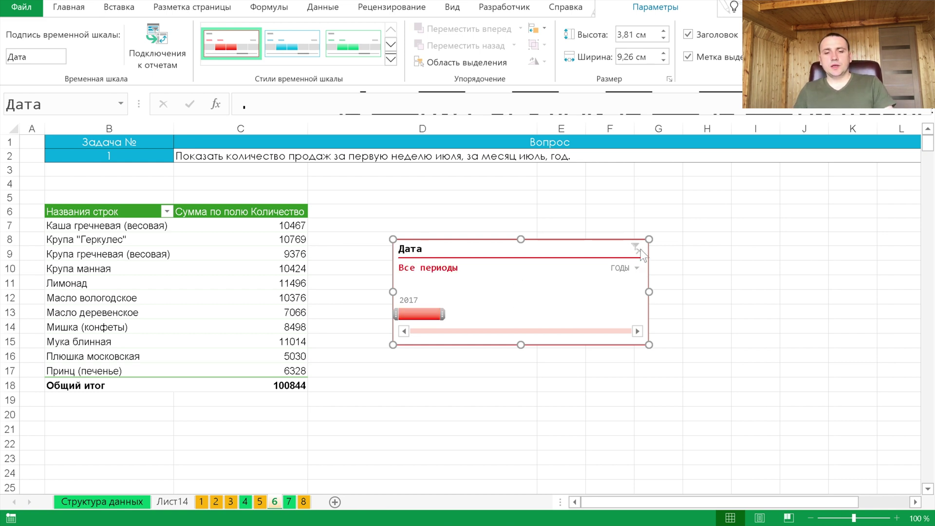
pyautogui.click(290, 503)
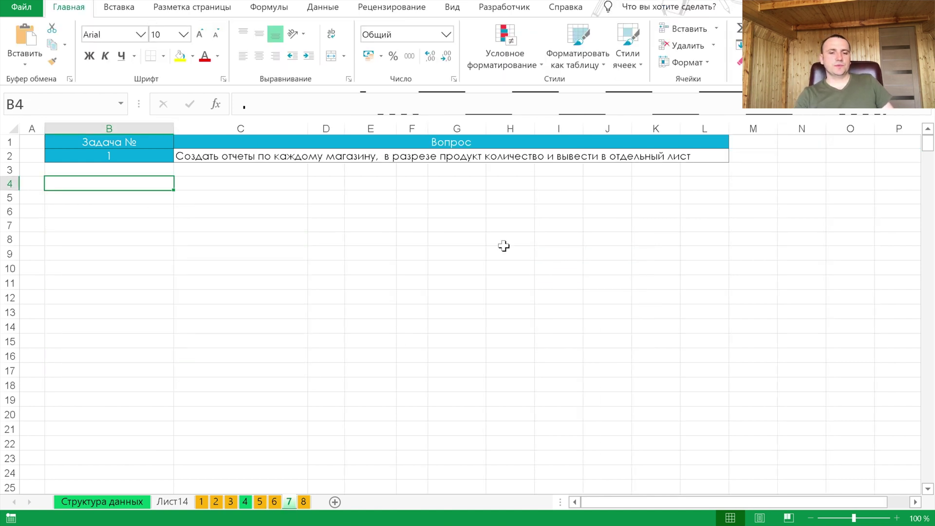
# Step: Create a PivotTable at B6 on sheet 7 using the база named range
pyautogui.click(128, 207)
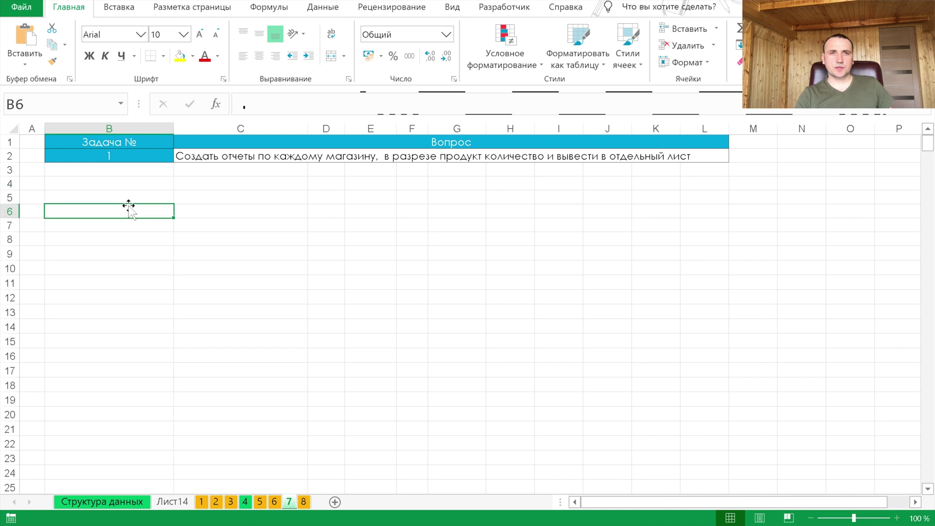
pyautogui.click(118, 7)
pyautogui.click(10, 45)
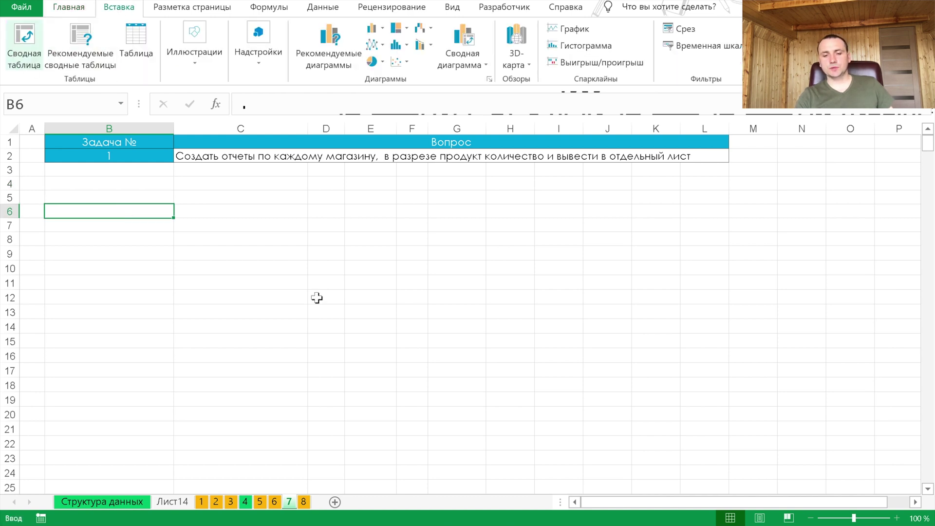
pyautogui.press('F3')
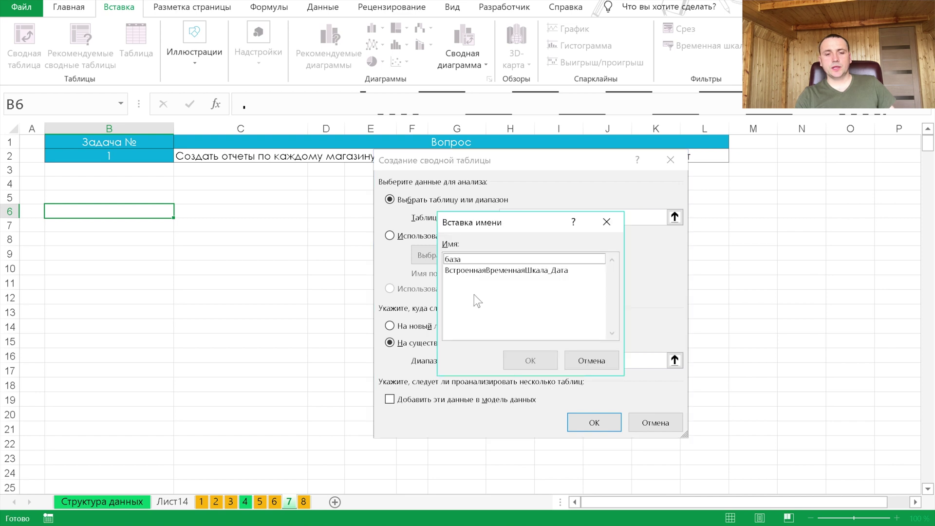
pyautogui.click(532, 360)
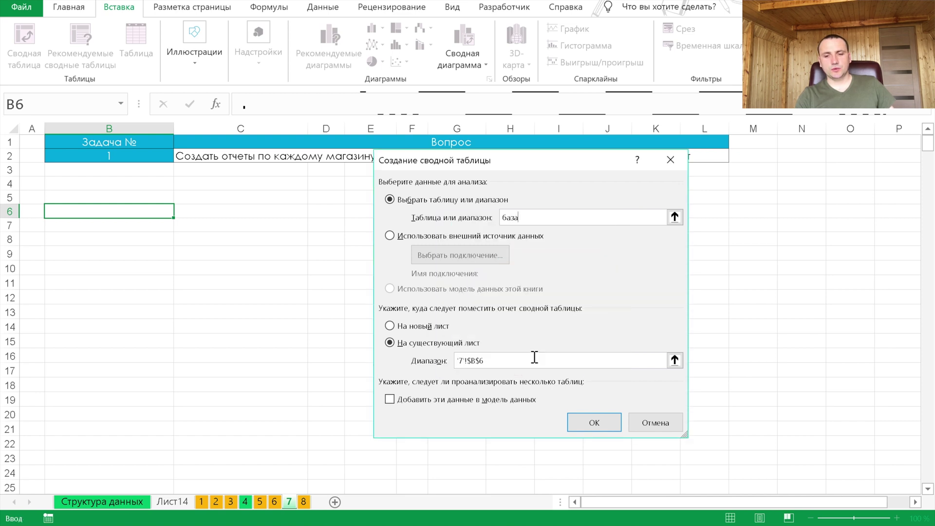
pyautogui.click(576, 417)
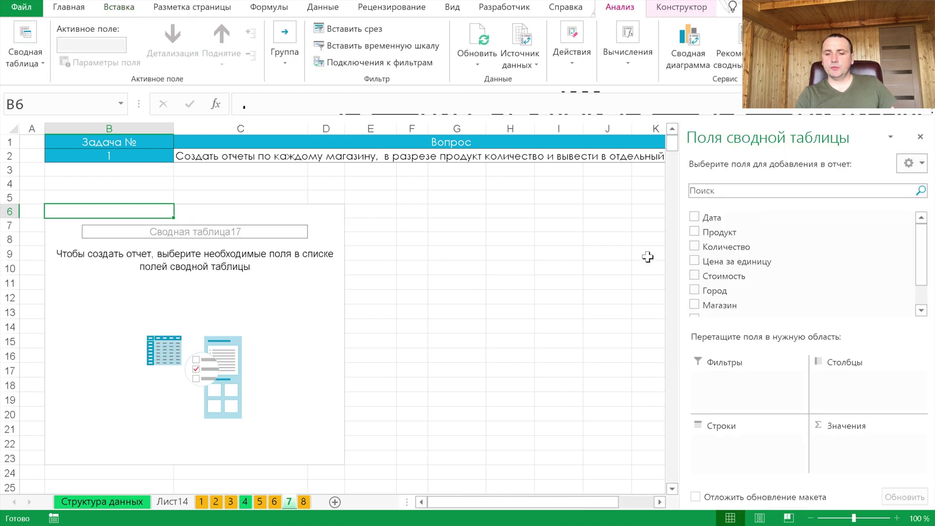
# Step: Add Продукт as rows and Количество as values, with Магазин as the report filter
pyautogui.click(695, 232)
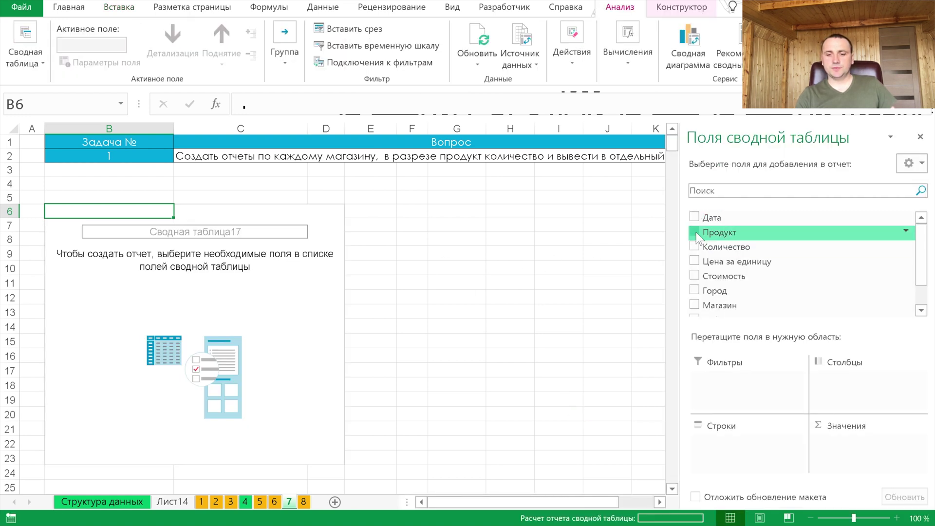
pyautogui.click(695, 246)
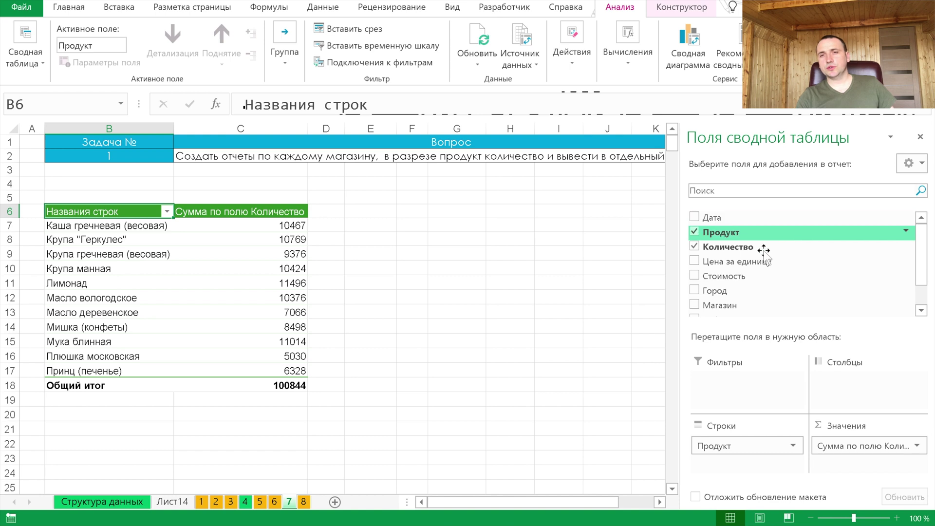
pyautogui.moveTo(725, 305); pyautogui.dragTo(728, 387)
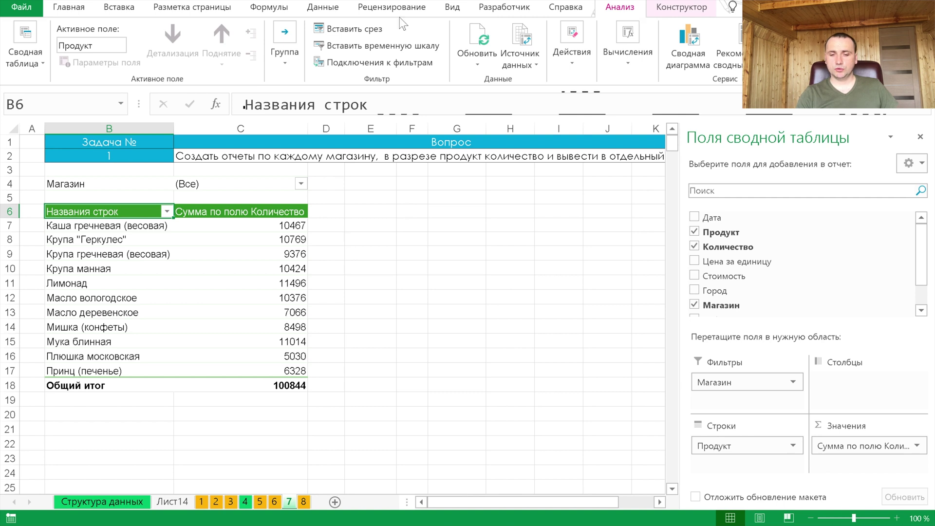
pyautogui.click(44, 66)
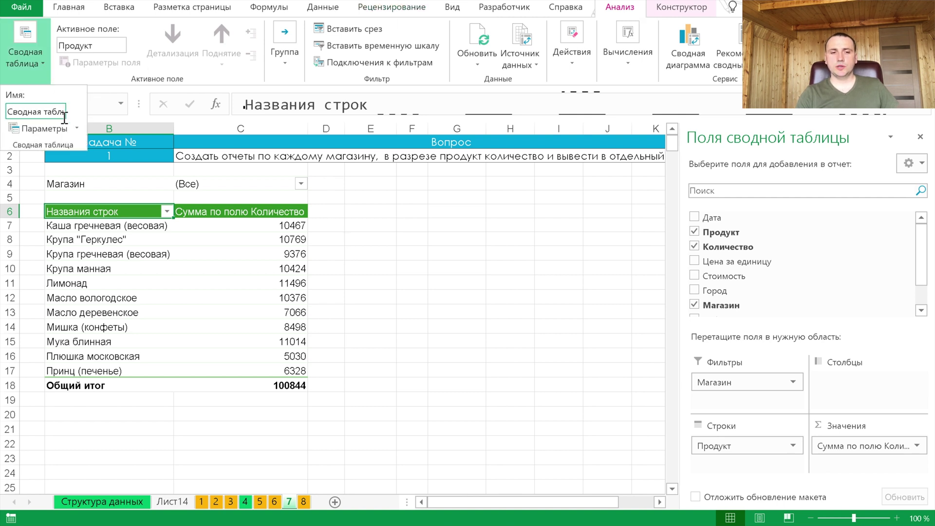
# Step: Show Report Filter Pages by Магазин, creating sheets like Дикси, Магнит, Пятёрочка, Спар
pyautogui.click(77, 129)
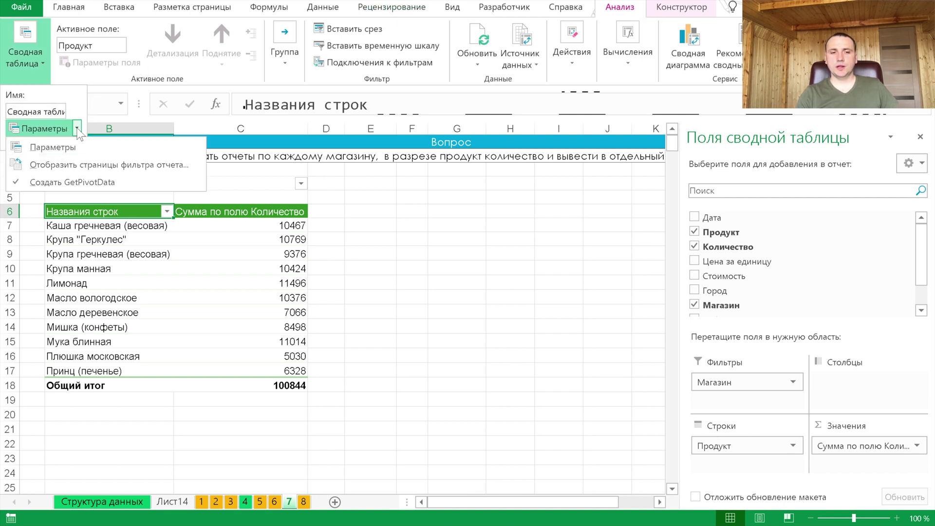
pyautogui.click(96, 160)
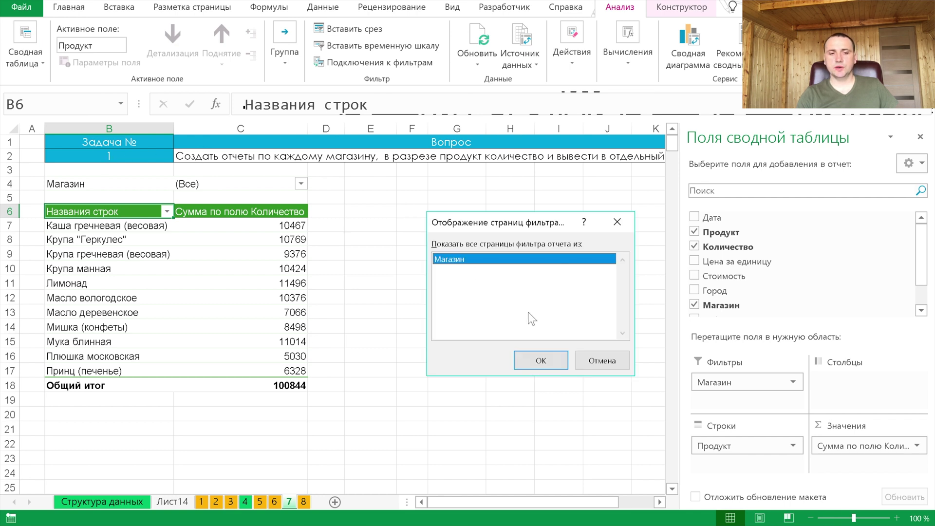
pyautogui.click(552, 358)
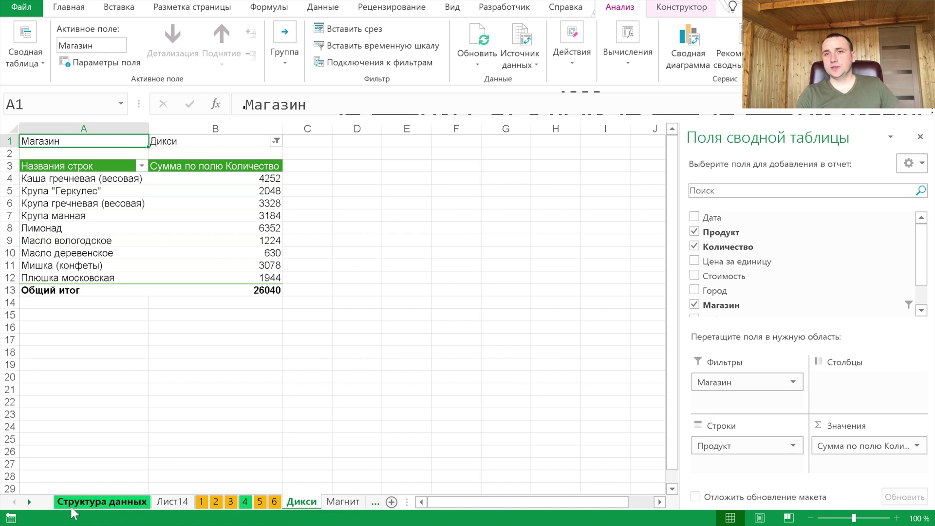
pyautogui.click(28, 502)
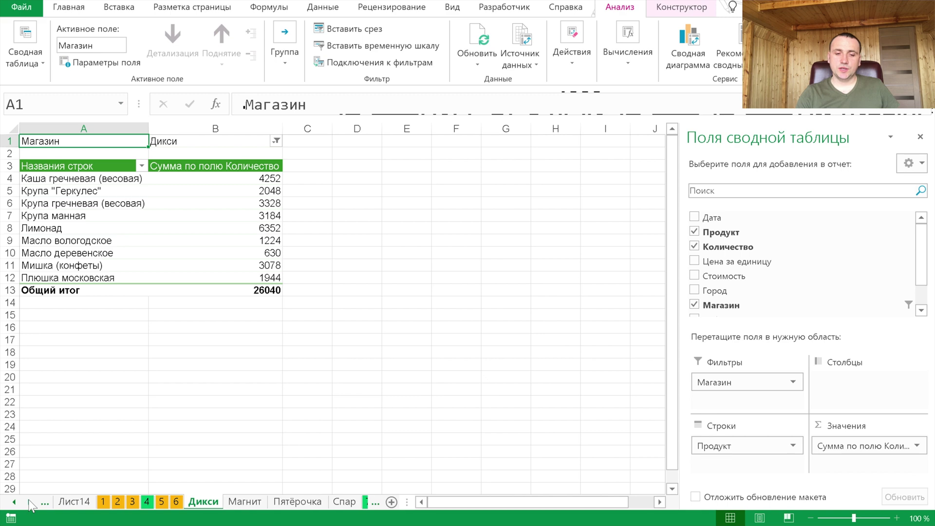